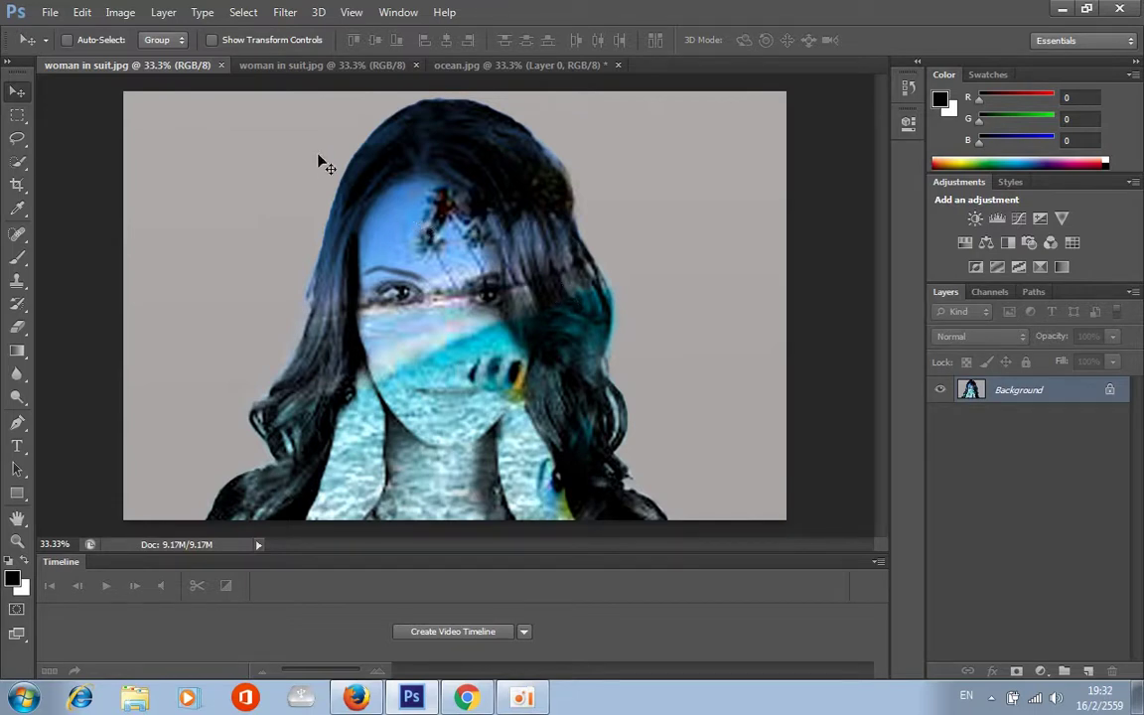
Preview the finished sample and ocean.jpg, then return to the woman in suit.jpg portrait
click(298, 63)
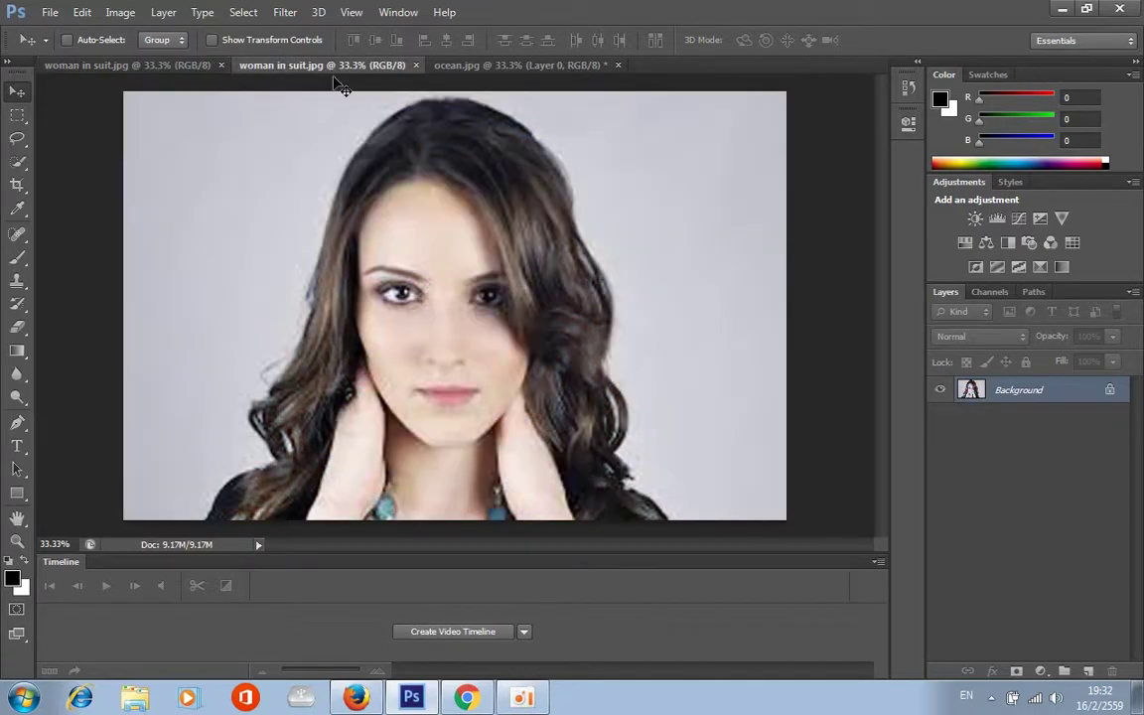
click(541, 65)
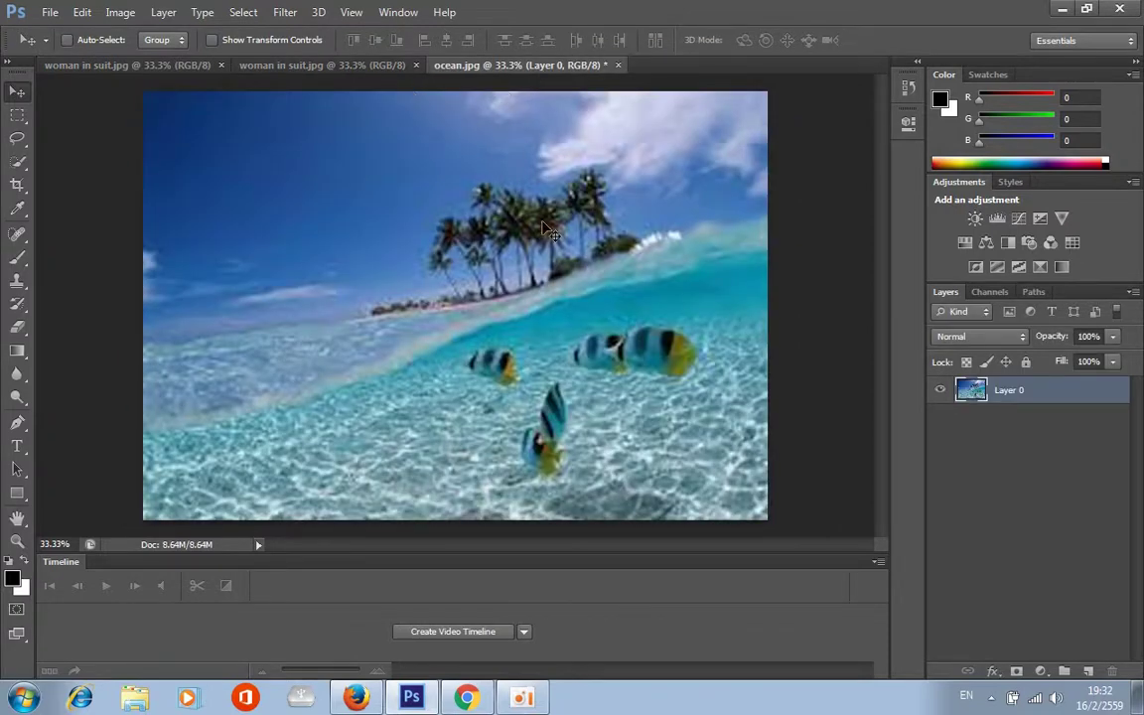
click(378, 69)
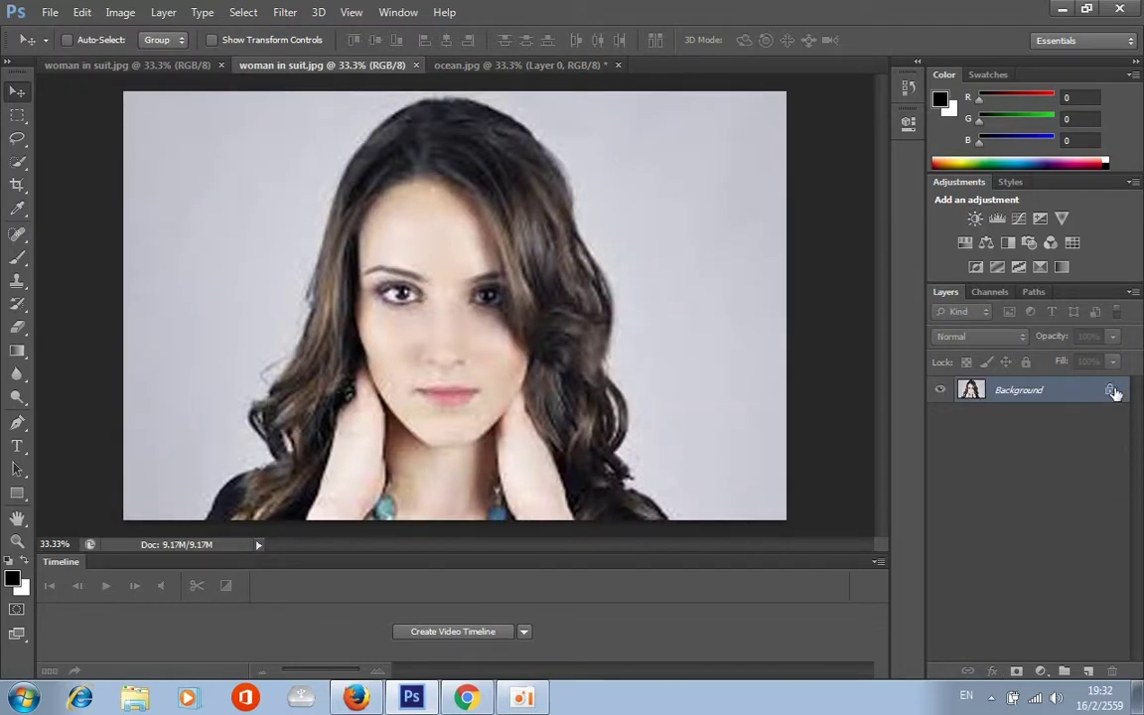
Unlock the Background into Layer 0 and quick-select the woman's hair, face and neck
drag(1110, 389, 1114, 671)
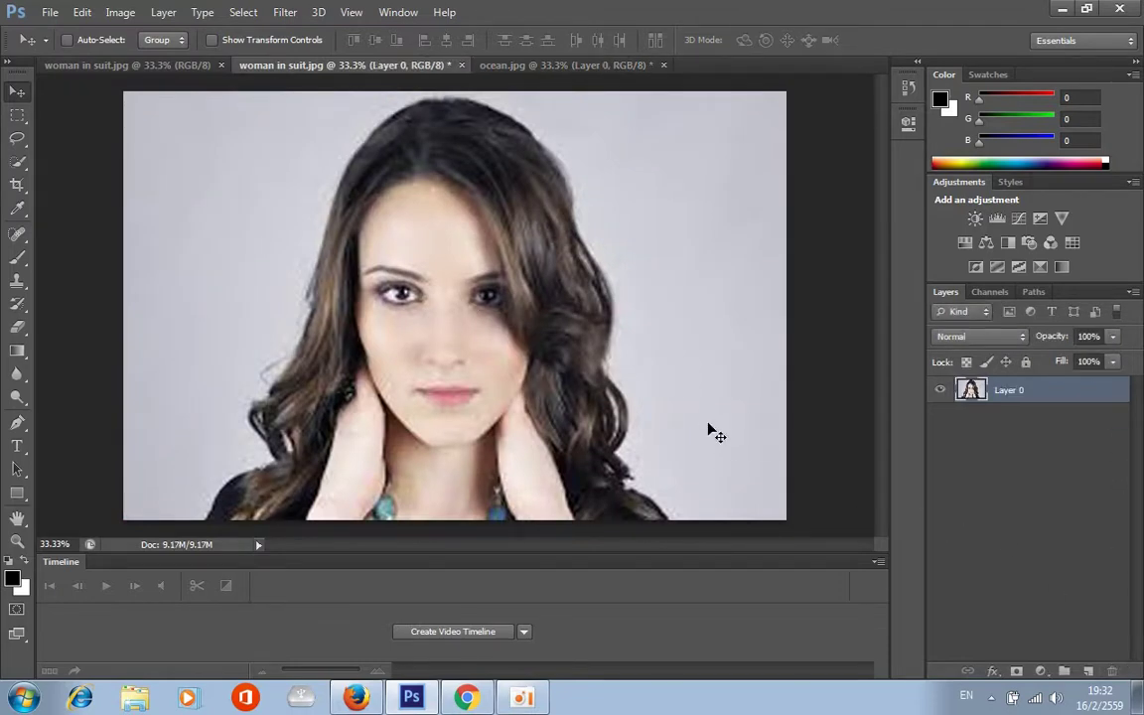
click(17, 160)
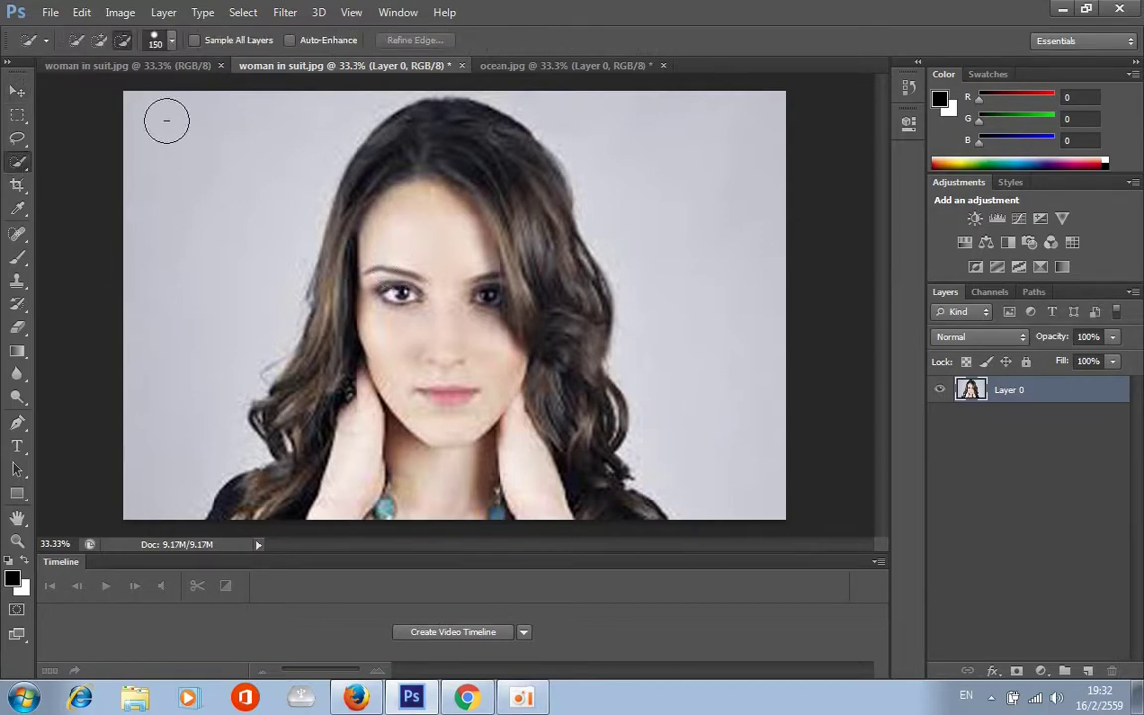
drag(434, 120, 442, 158)
mouse_move(448, 291)
mouse_down()
mouse_move(458, 480)
mouse_move(357, 477)
mouse_move(318, 420)
mouse_up()
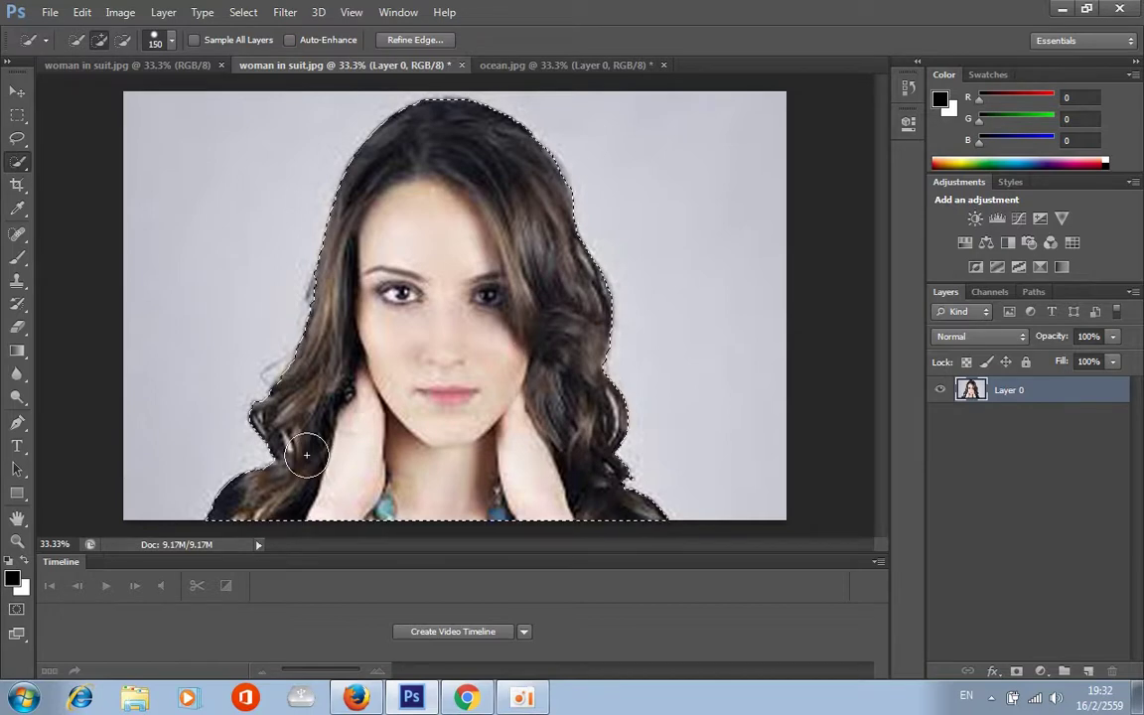
key(bracketleft)
key(bracketleft)
key(bracketleft)
key(bracketleft)
key(bracketleft)
key(bracketleft)
key(bracketleft)
key(bracketleft)
Correct the selection by subtracting stray areas and adding the right hair edge with a size-90 brush
click(128, 42)
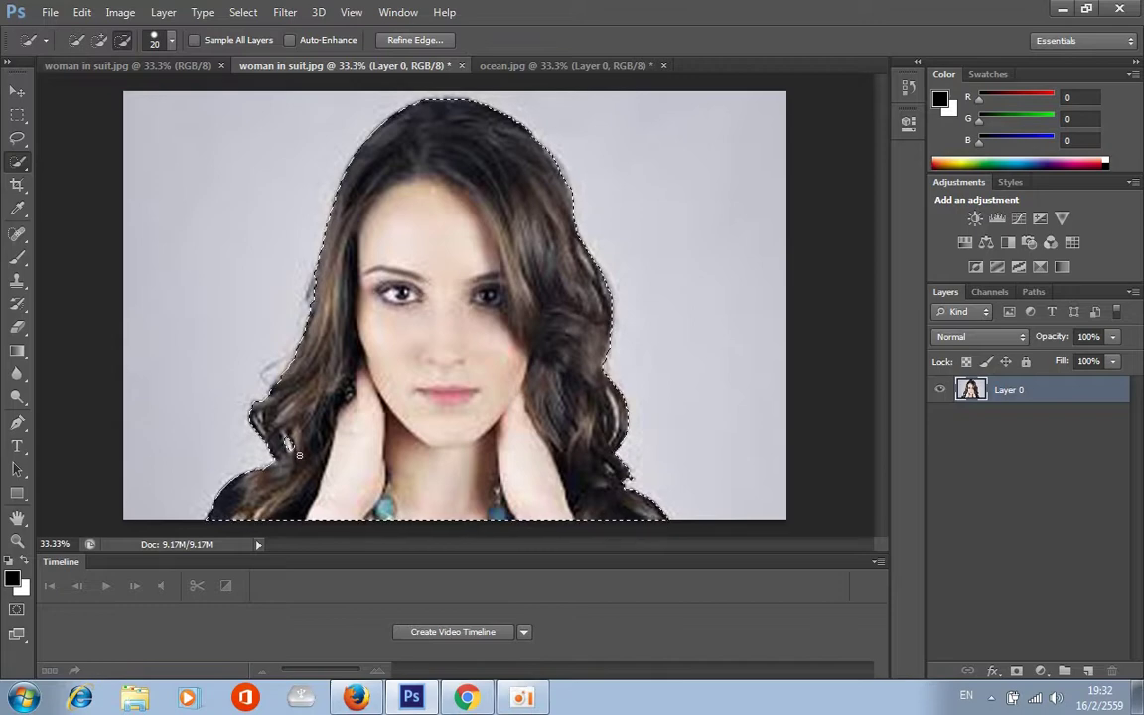
key(bracketright)
key(bracketright)
key(bracketright)
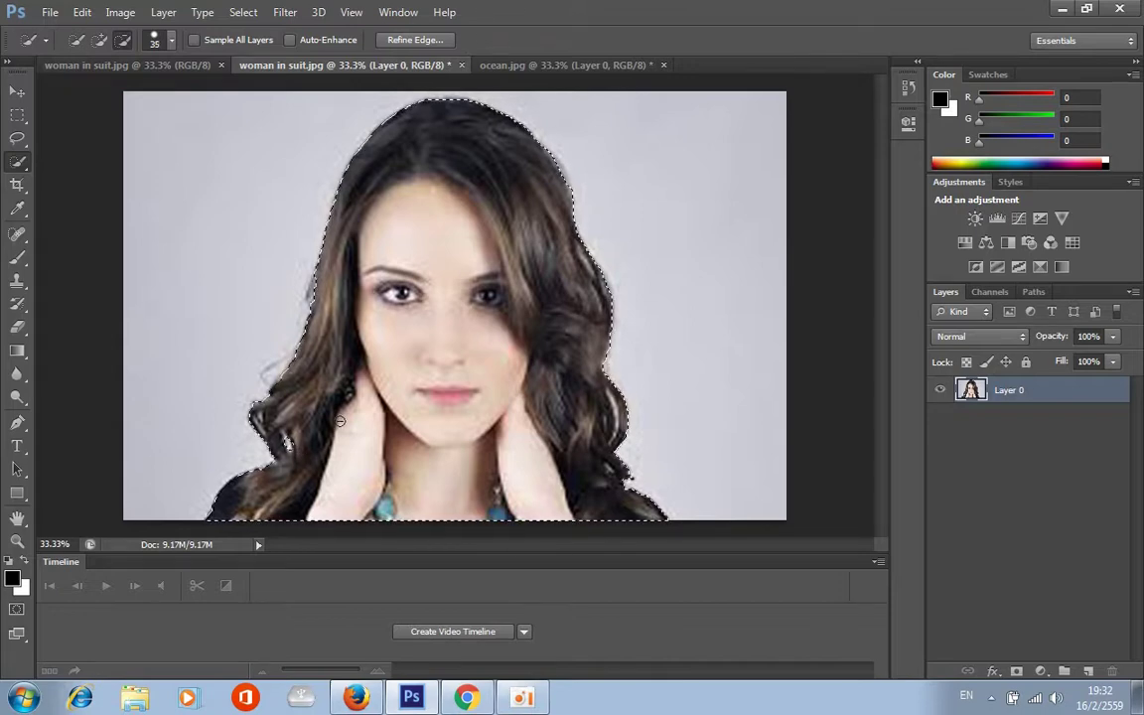
key(bracketright)
key(bracketright)
key(bracketright)
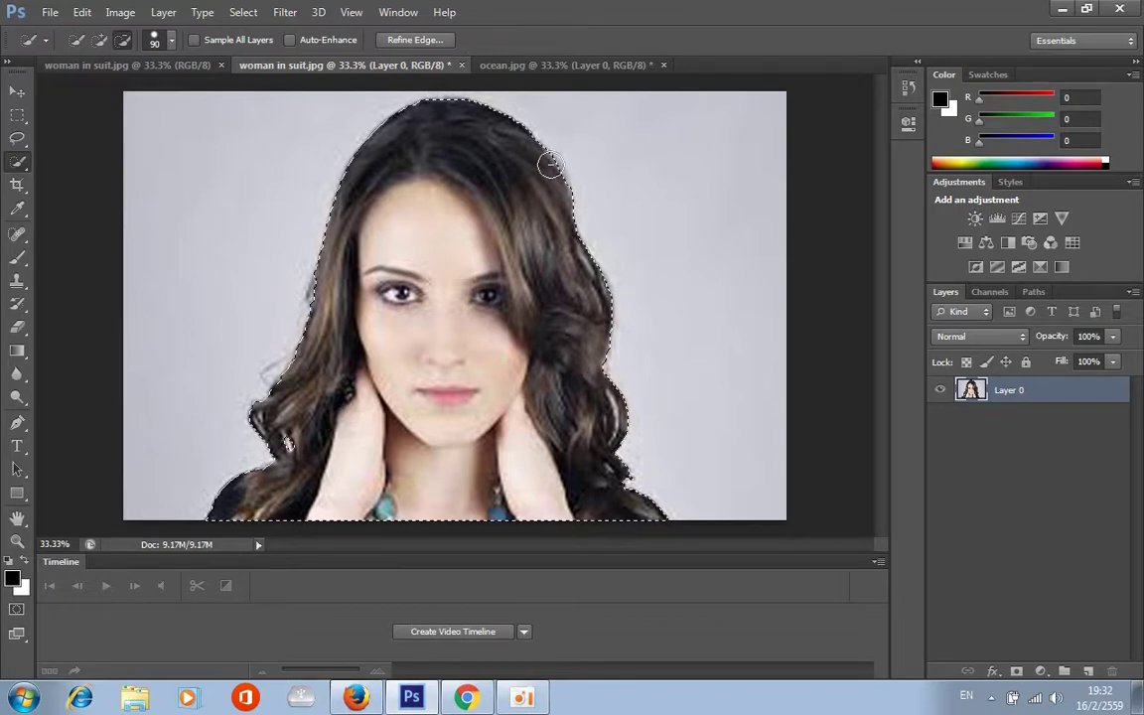
click(99, 40)
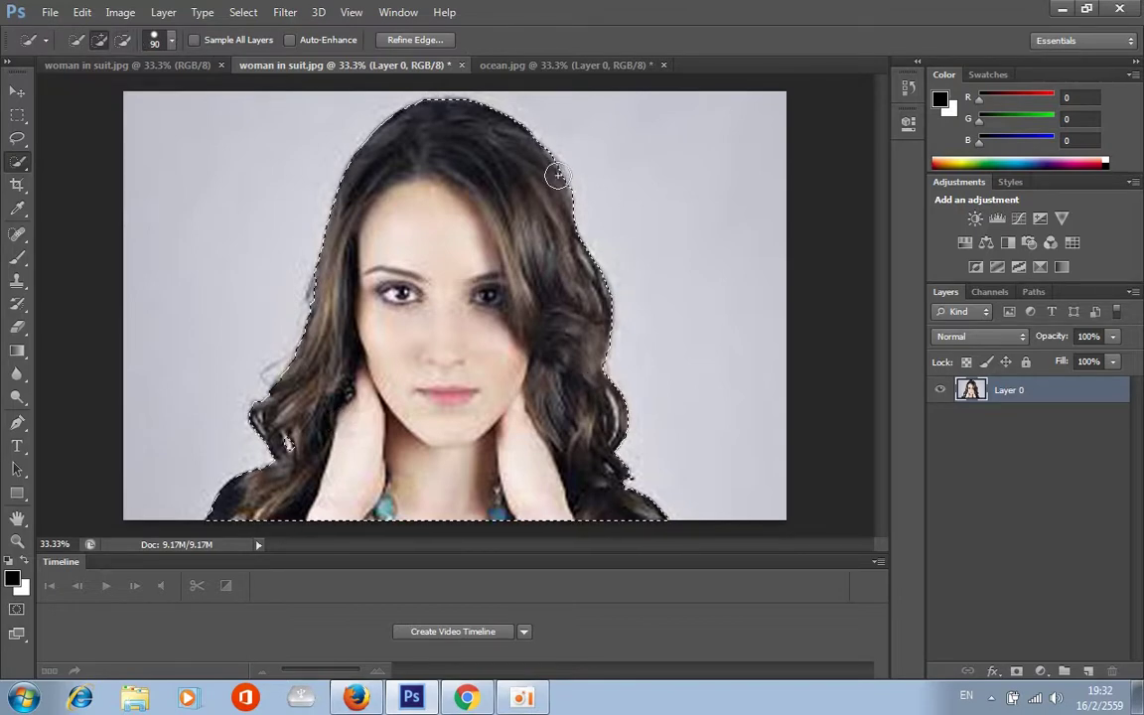
drag(557, 176, 598, 325)
click(437, 42)
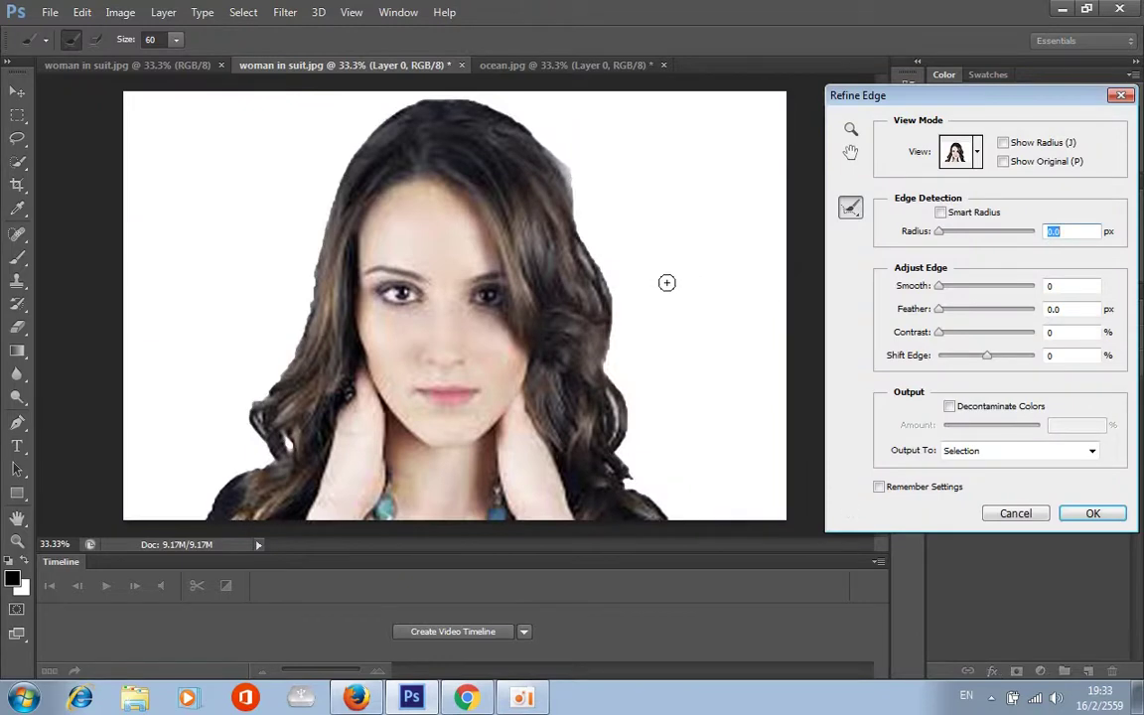
In Refine Edge, enable Smart Radius, set Smooth to 44 and the refine brush to 137
click(941, 211)
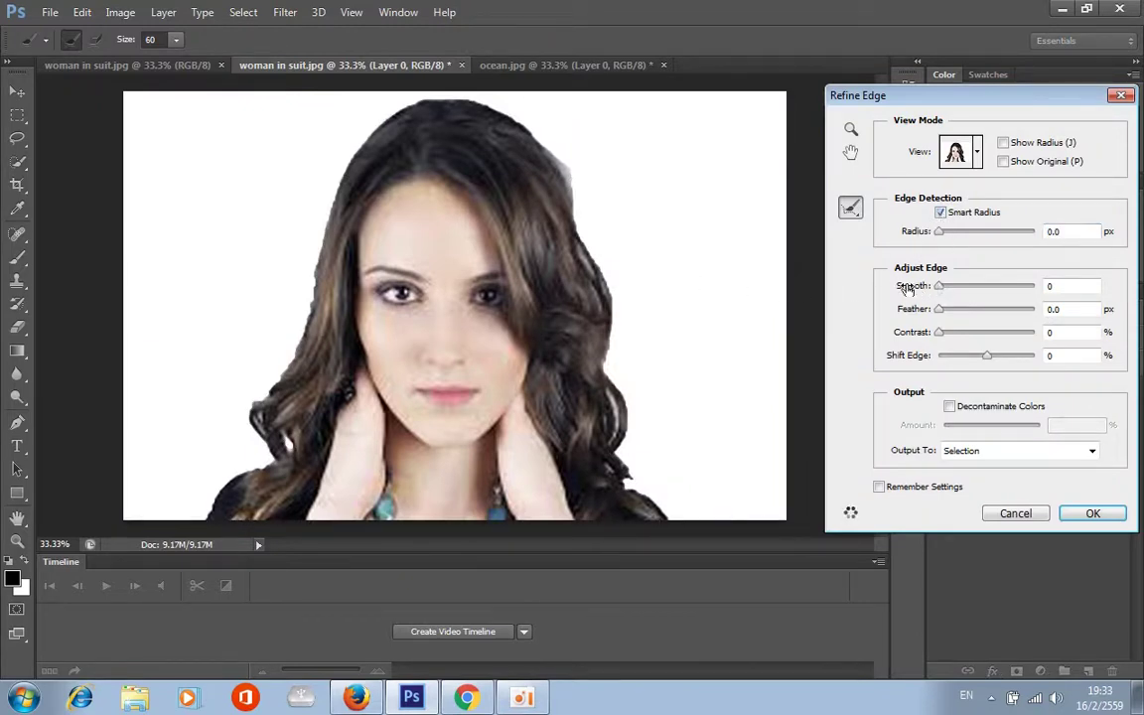
drag(905, 287, 901, 294)
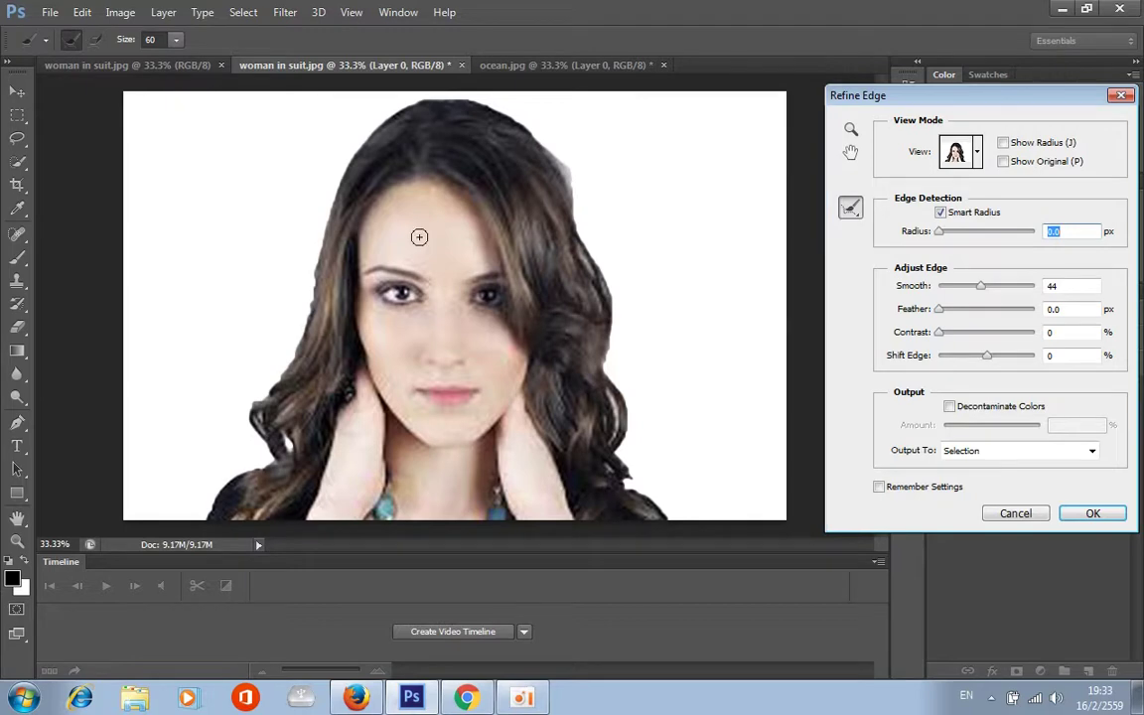
click(176, 39)
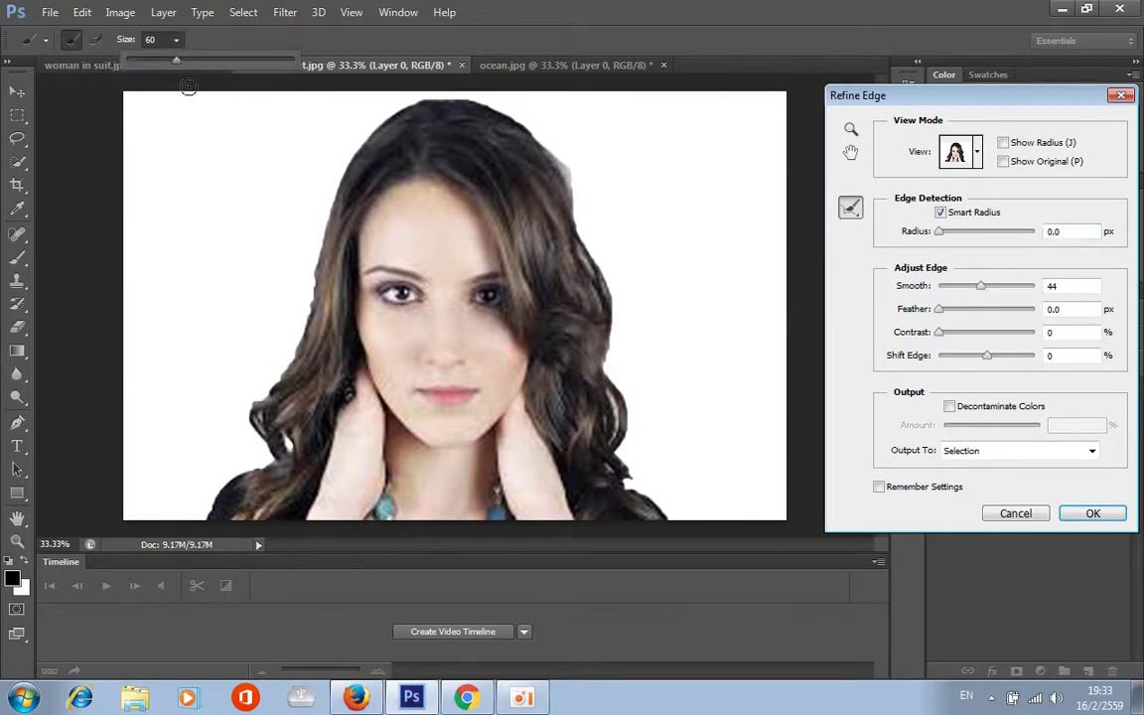
drag(179, 62, 201, 61)
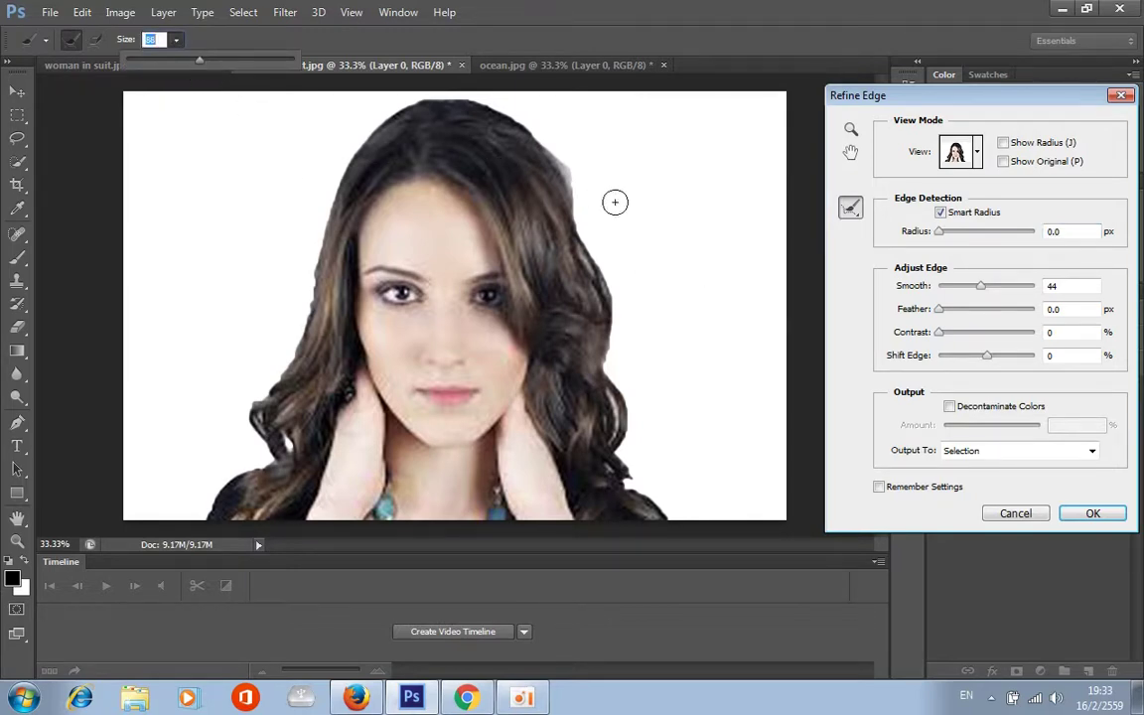
drag(200, 62, 226, 62)
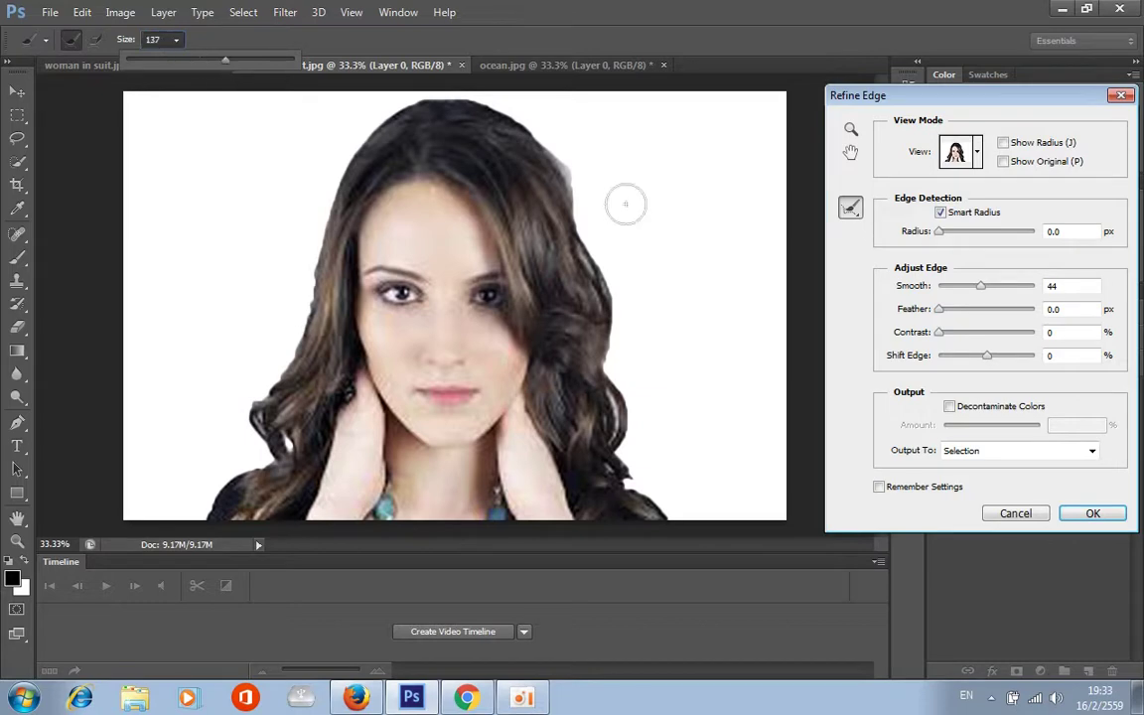
Brush over the top, left and right hair edges to refine them, then apply
mouse_move(544, 111)
mouse_down()
mouse_move(567, 138)
mouse_move(600, 231)
mouse_up()
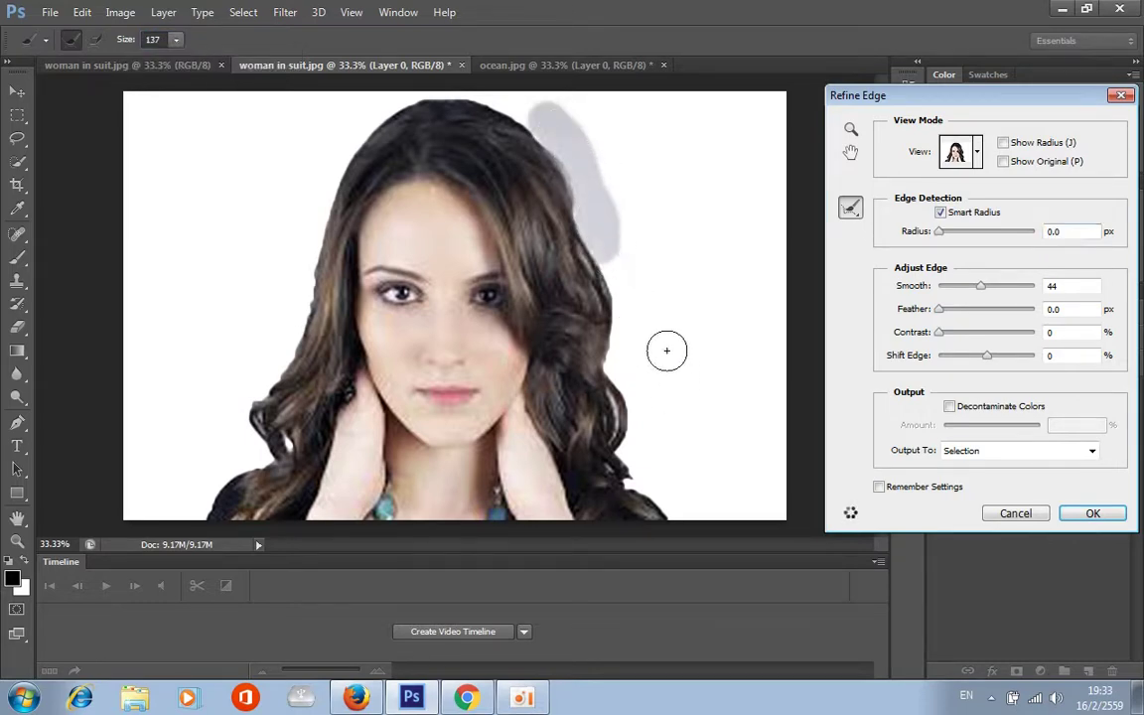
mouse_move(615, 301)
mouse_down()
mouse_move(632, 434)
mouse_move(659, 484)
mouse_move(681, 492)
mouse_up()
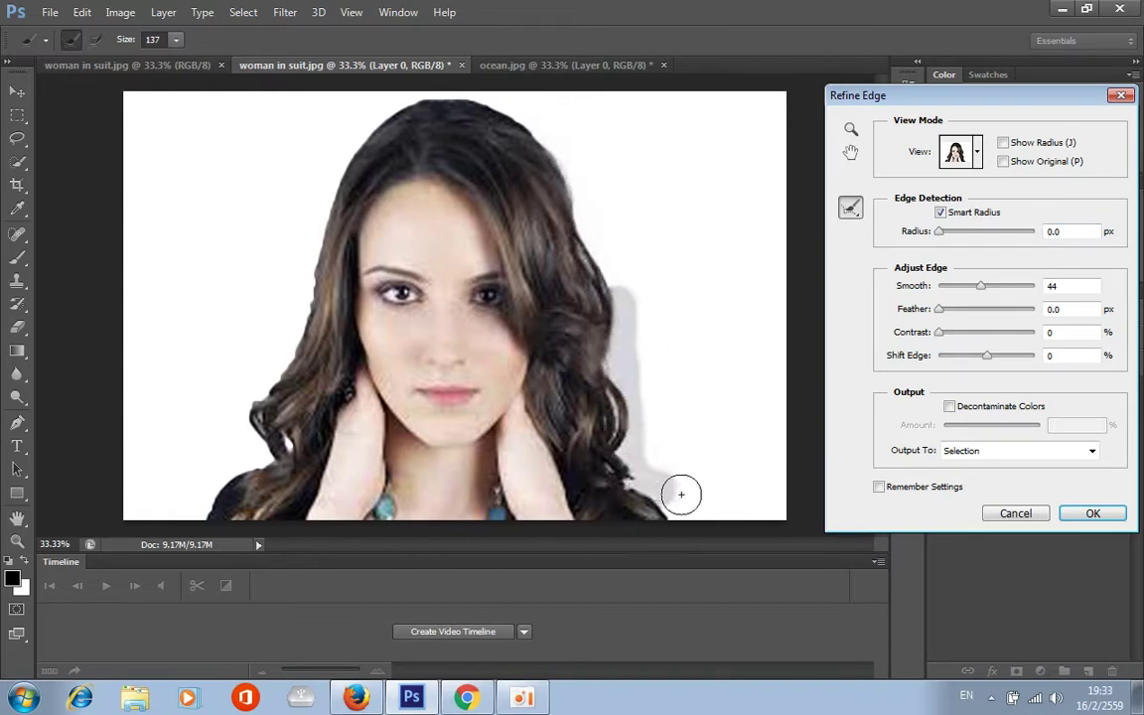
mouse_move(307, 243)
mouse_down()
mouse_move(286, 334)
mouse_move(248, 387)
mouse_up()
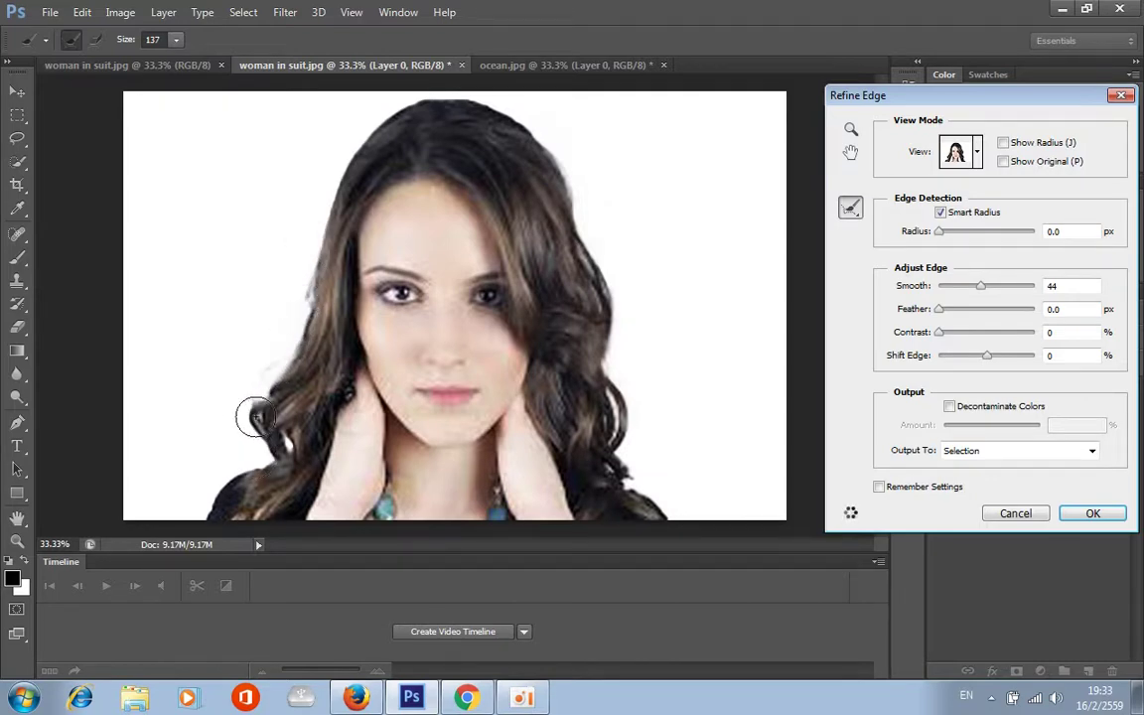
drag(250, 429, 255, 455)
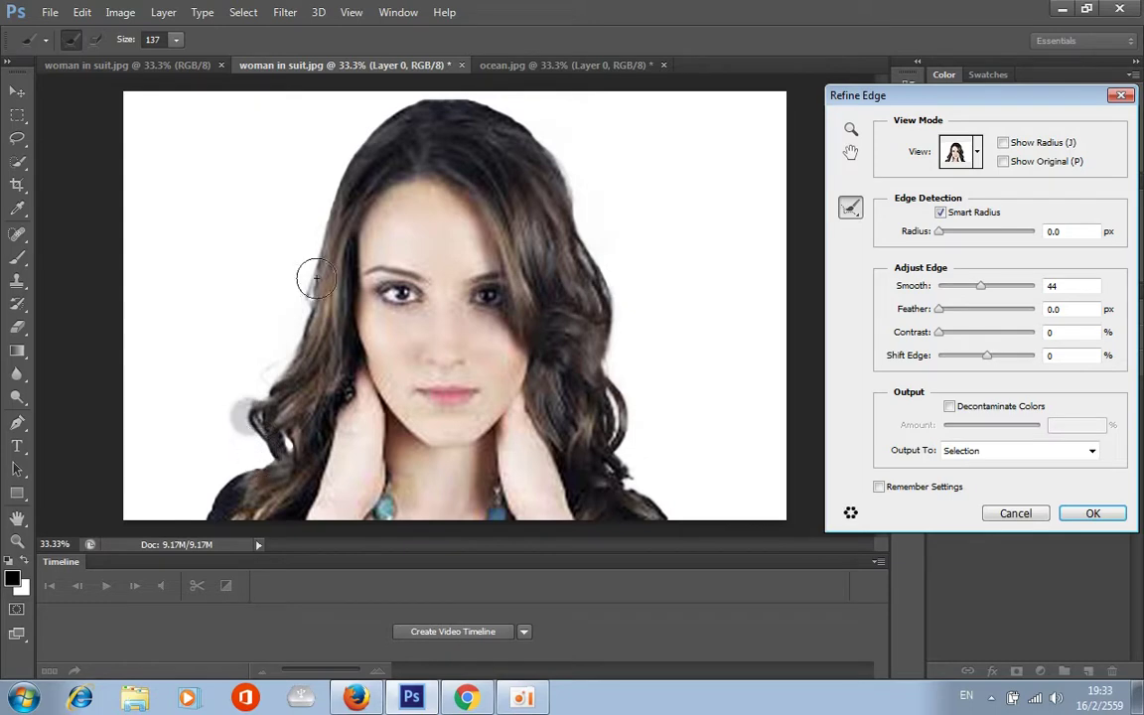
mouse_move(559, 128)
mouse_down()
mouse_move(511, 97)
mouse_move(420, 87)
mouse_move(366, 115)
mouse_move(314, 187)
mouse_up()
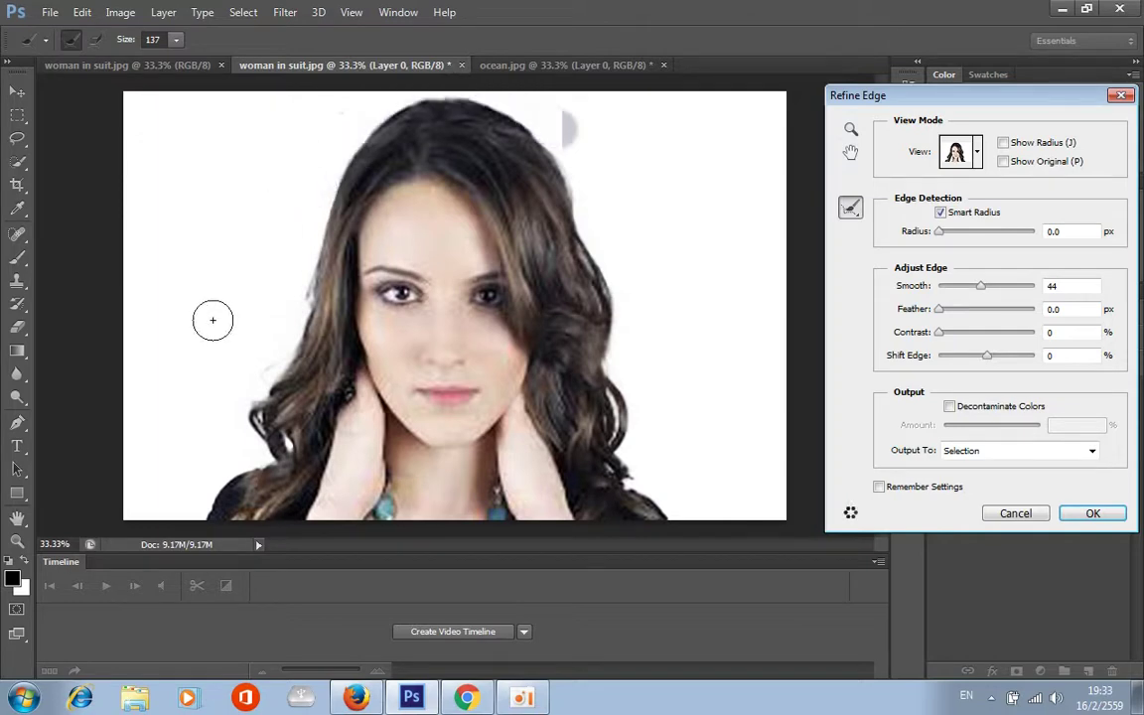
click(232, 460)
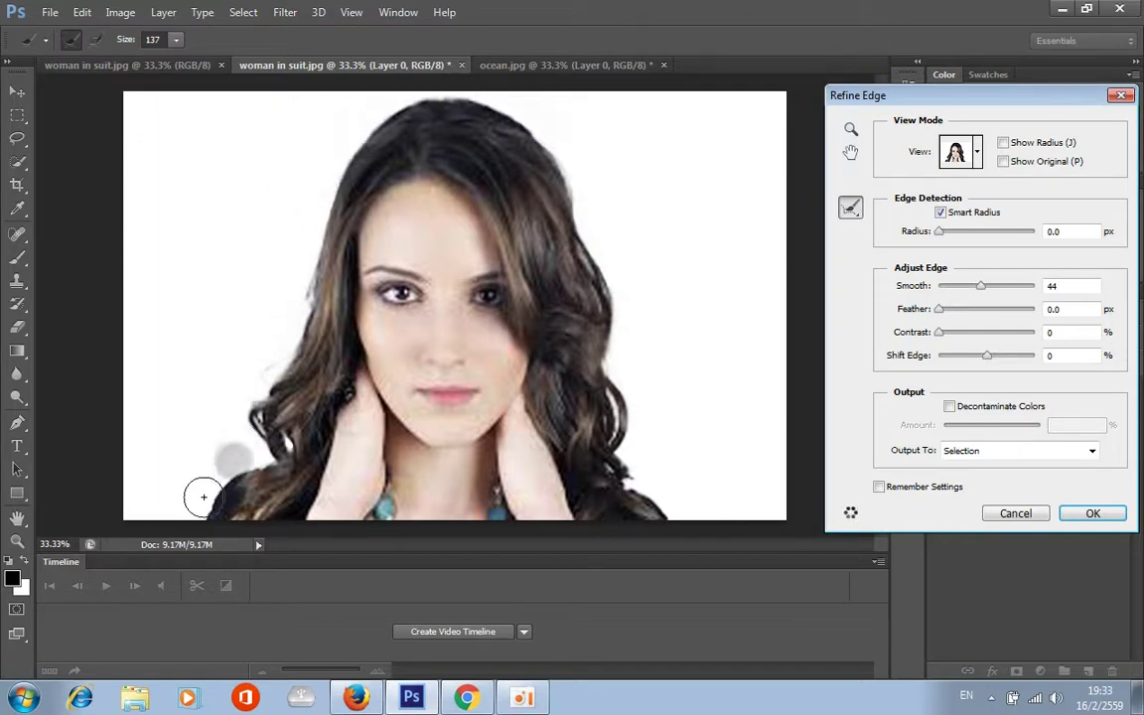
drag(185, 452, 196, 417)
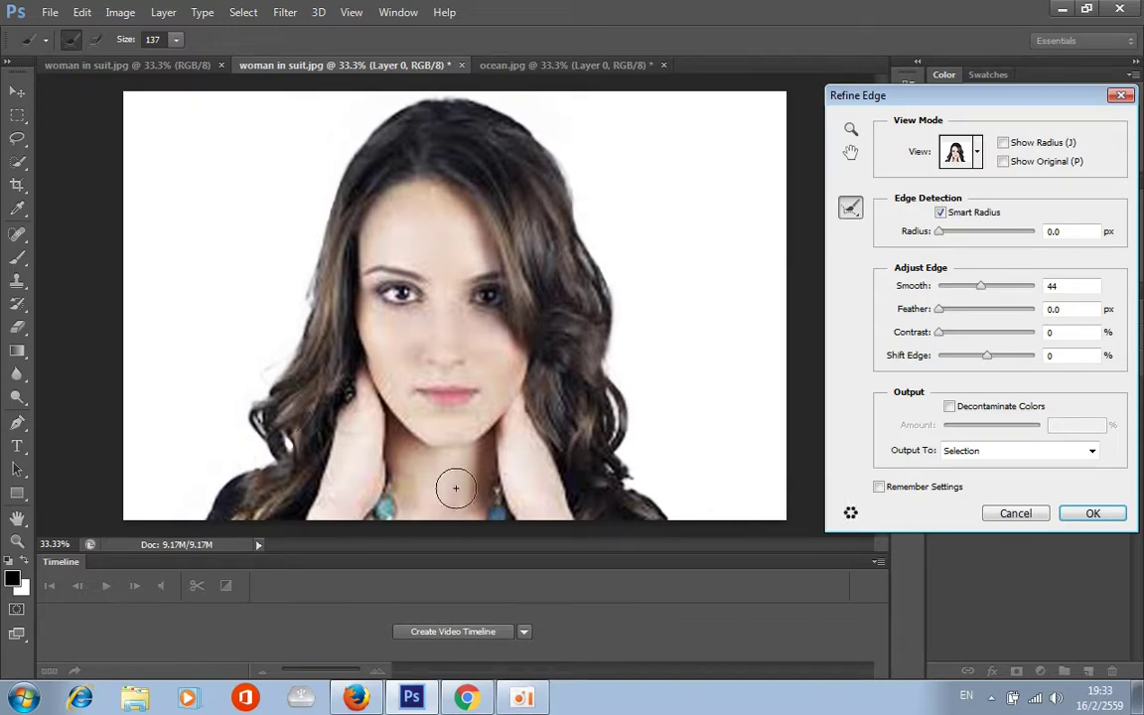
drag(644, 489, 680, 514)
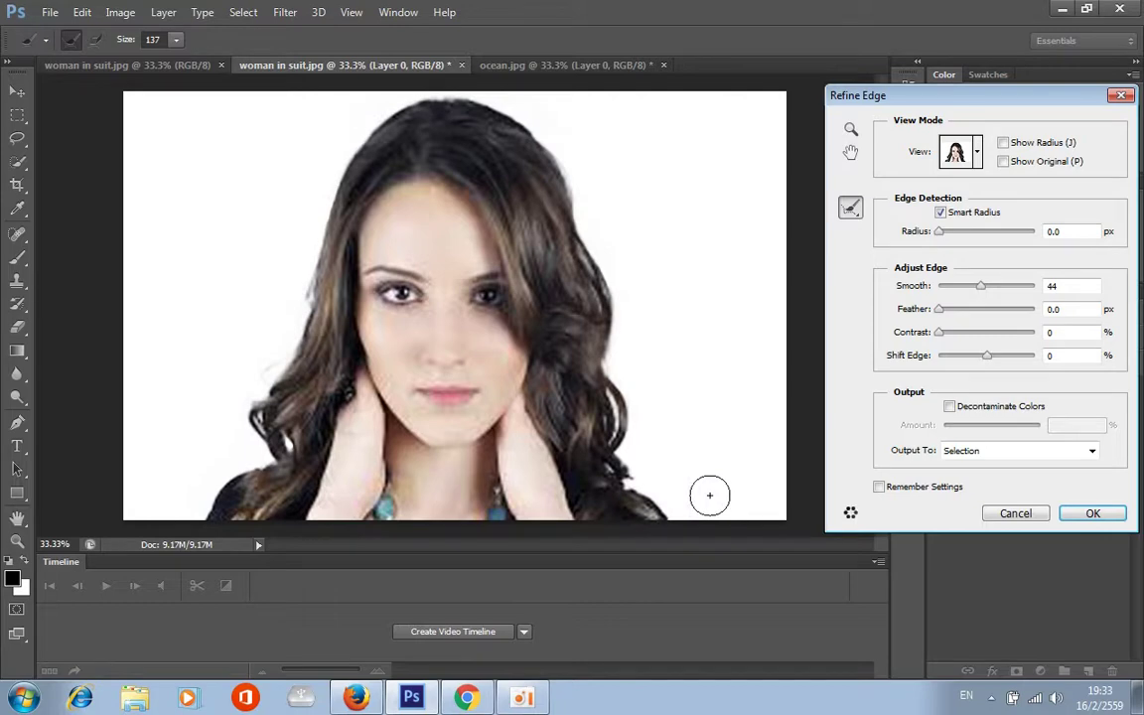
click(1093, 514)
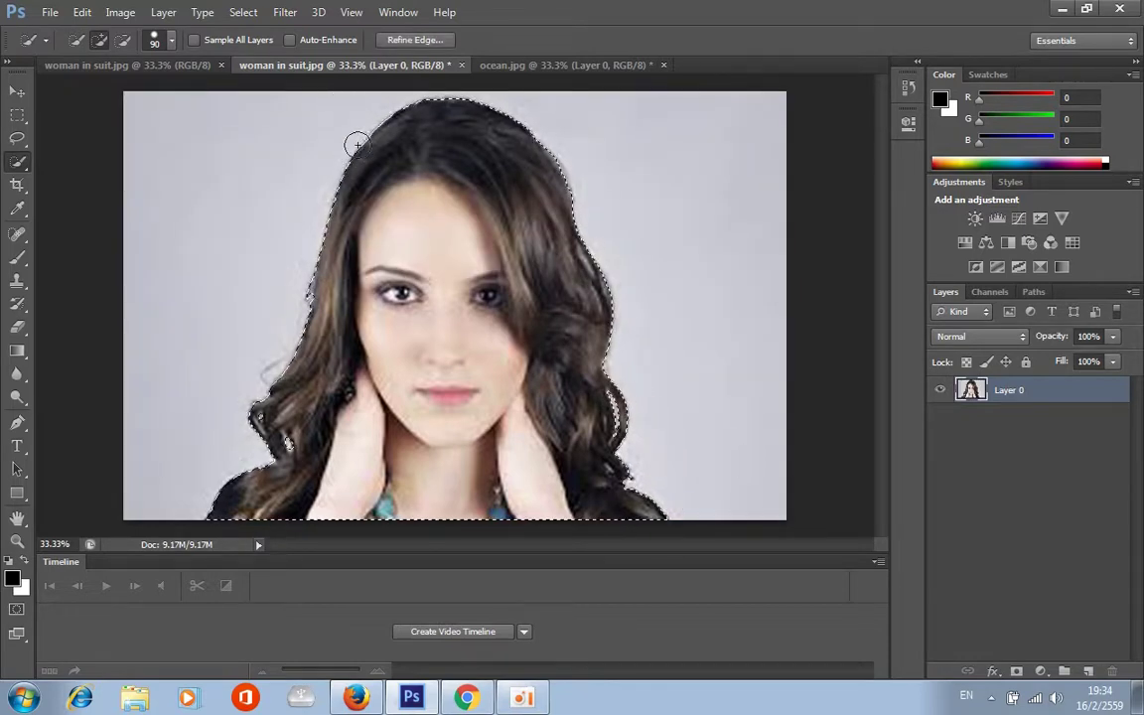
Invert the selection and delete the grey background around the woman
click(244, 12)
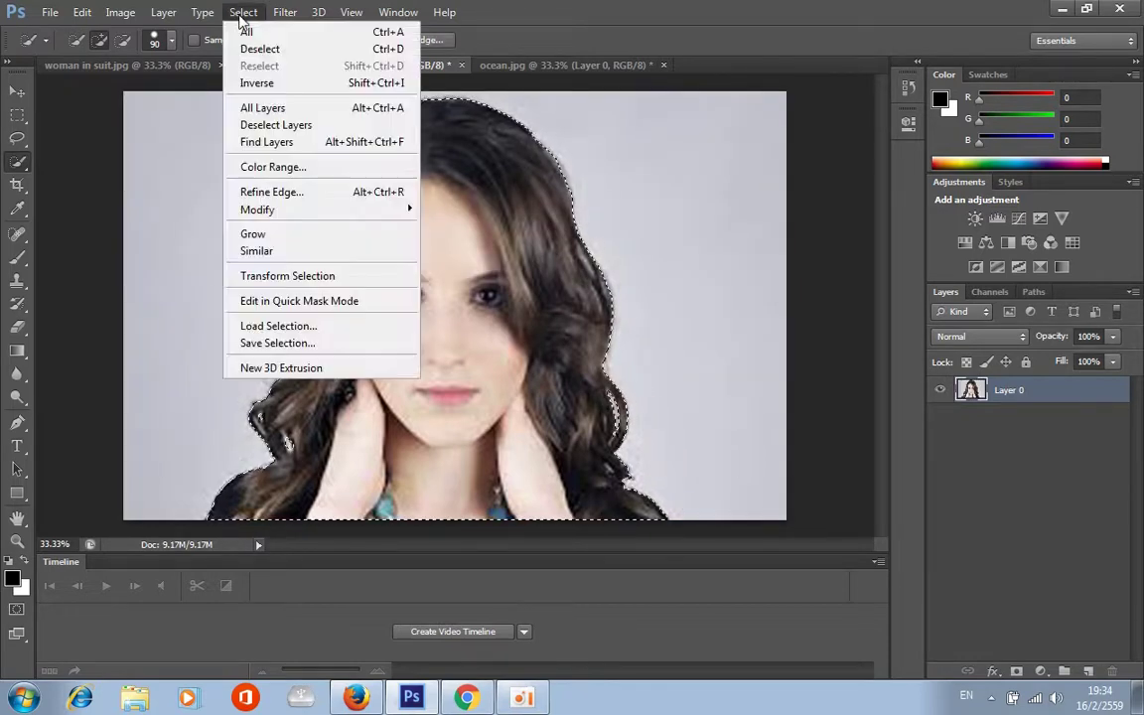
click(260, 84)
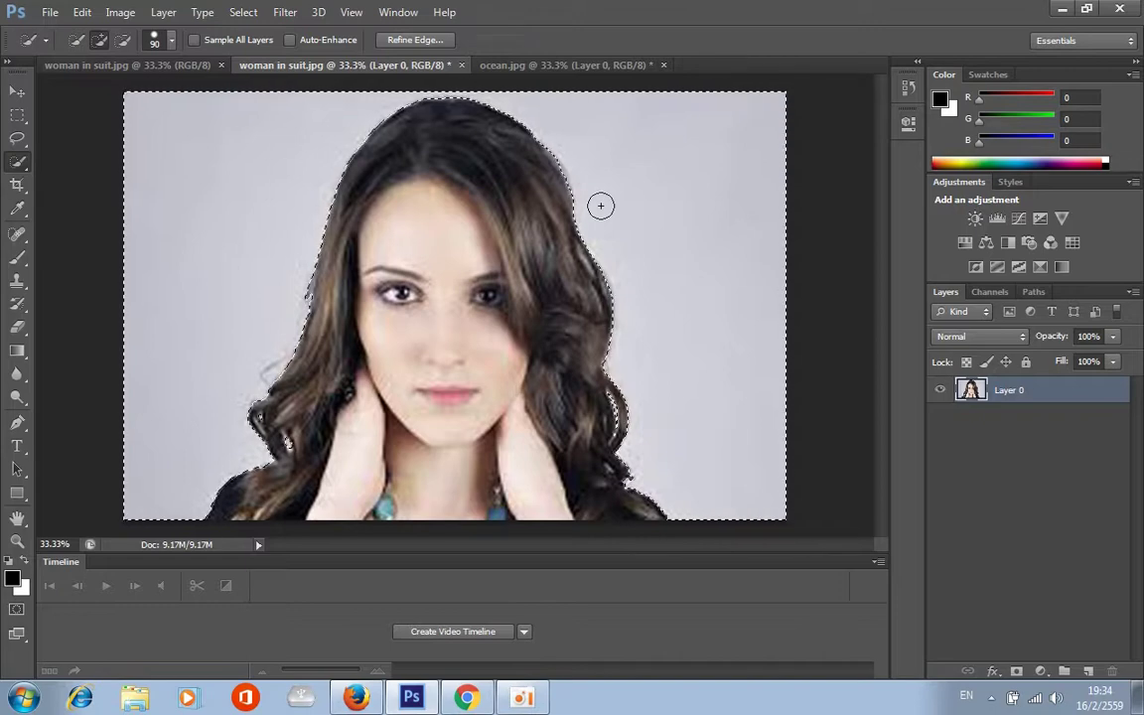
key(Delete)
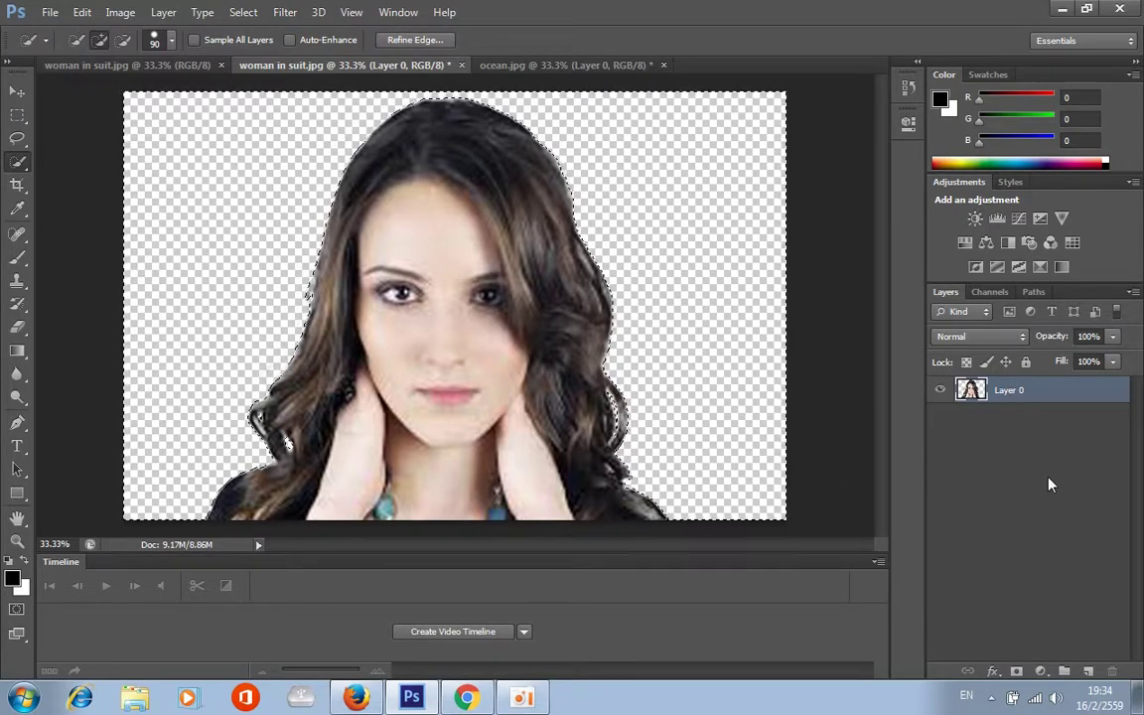
Duplicate Layer 0 as Layer 0 copy, hide the copy, and reselect Layer 0
click(1132, 292)
click(958, 273)
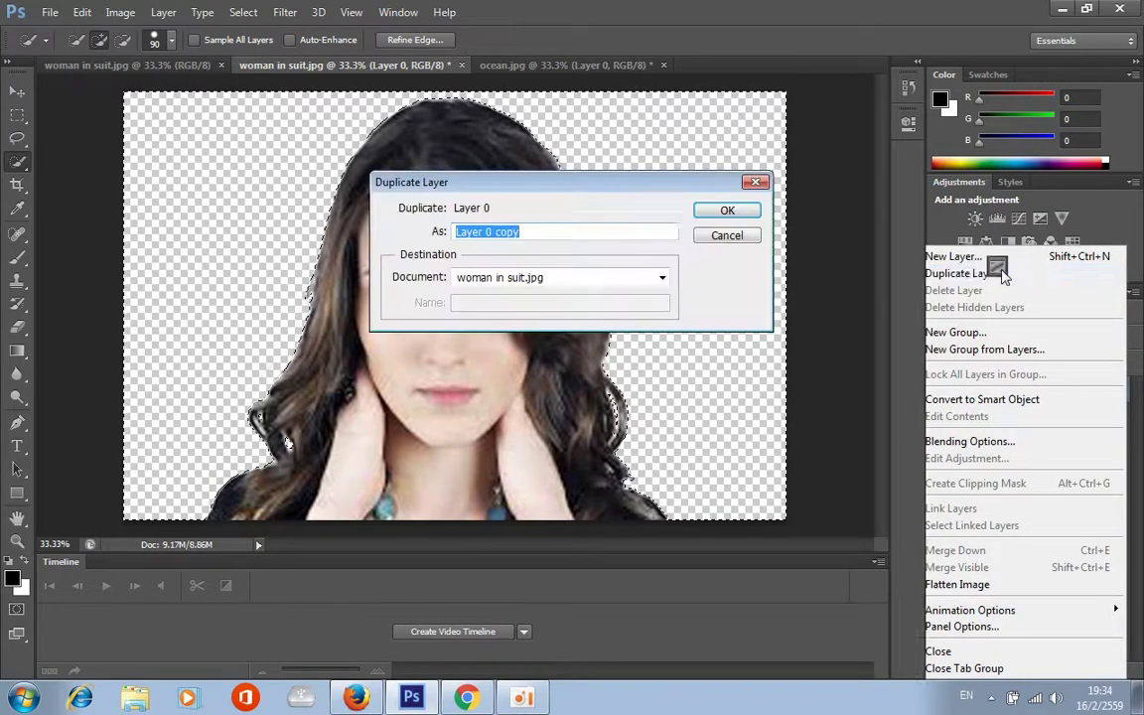
click(728, 211)
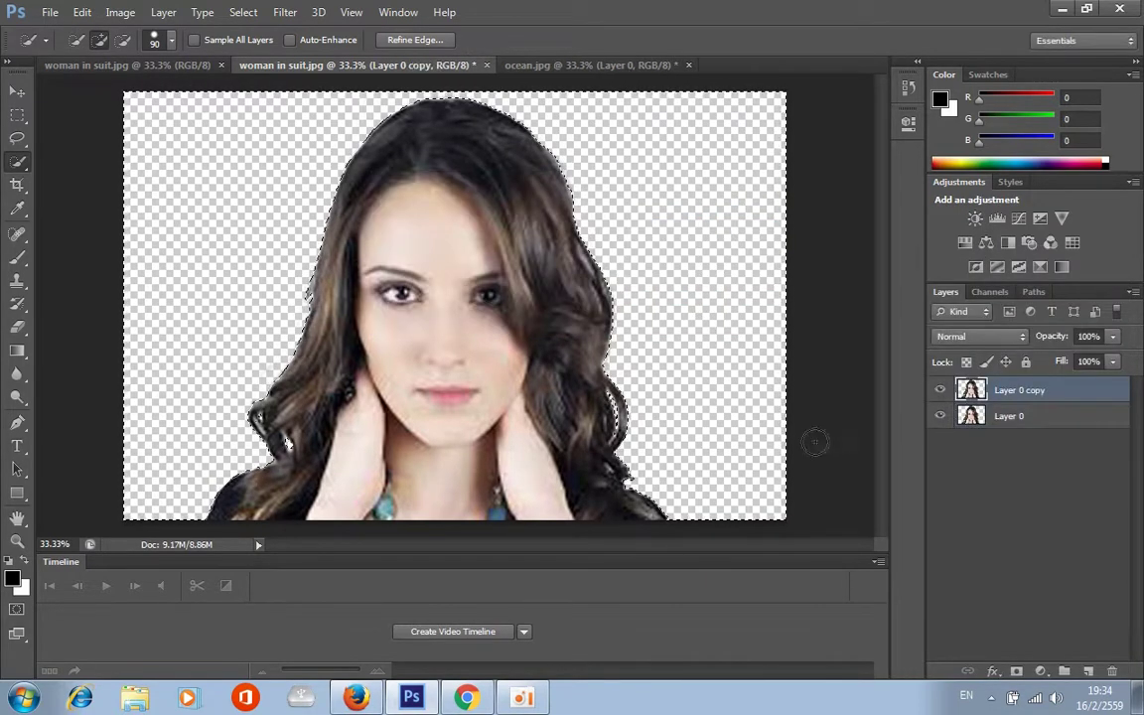
click(941, 392)
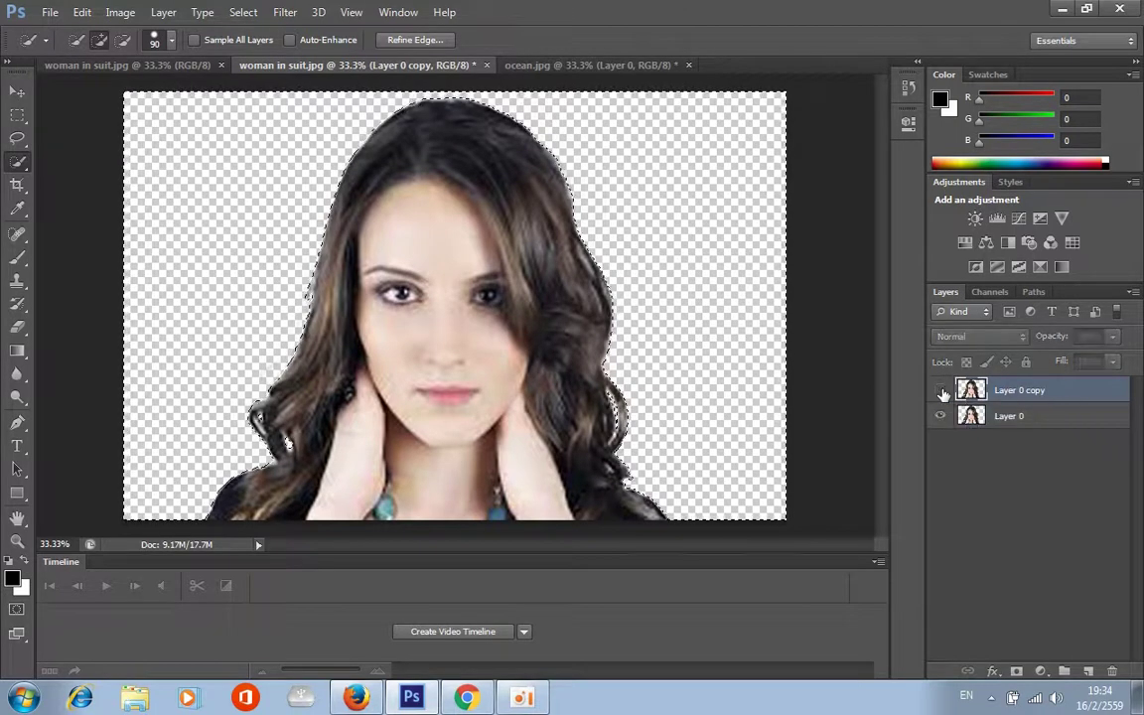
click(1024, 421)
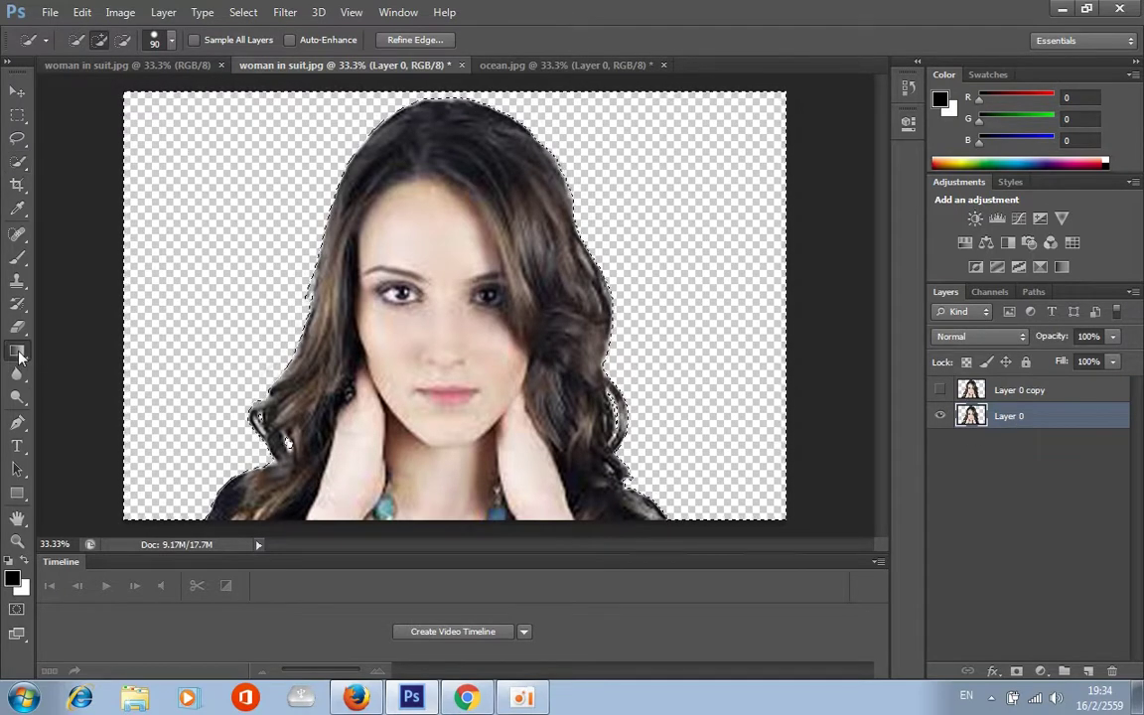
click(17, 351)
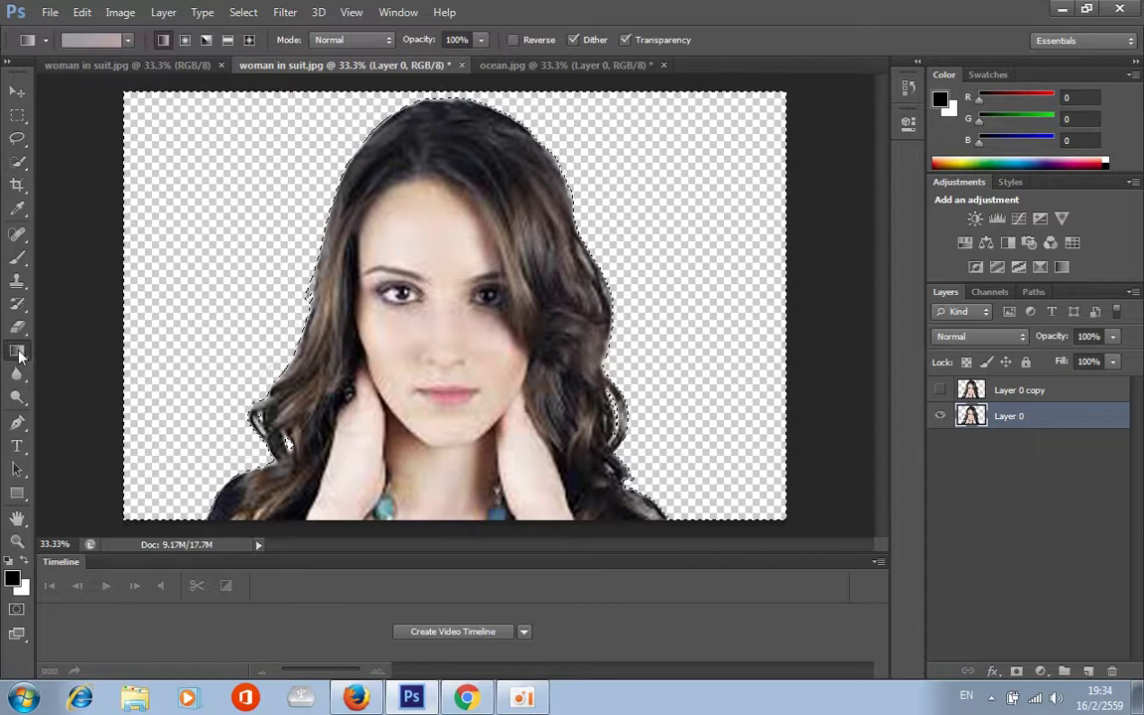
Set the gradient's left stop to the light grey a9a4a4
click(106, 42)
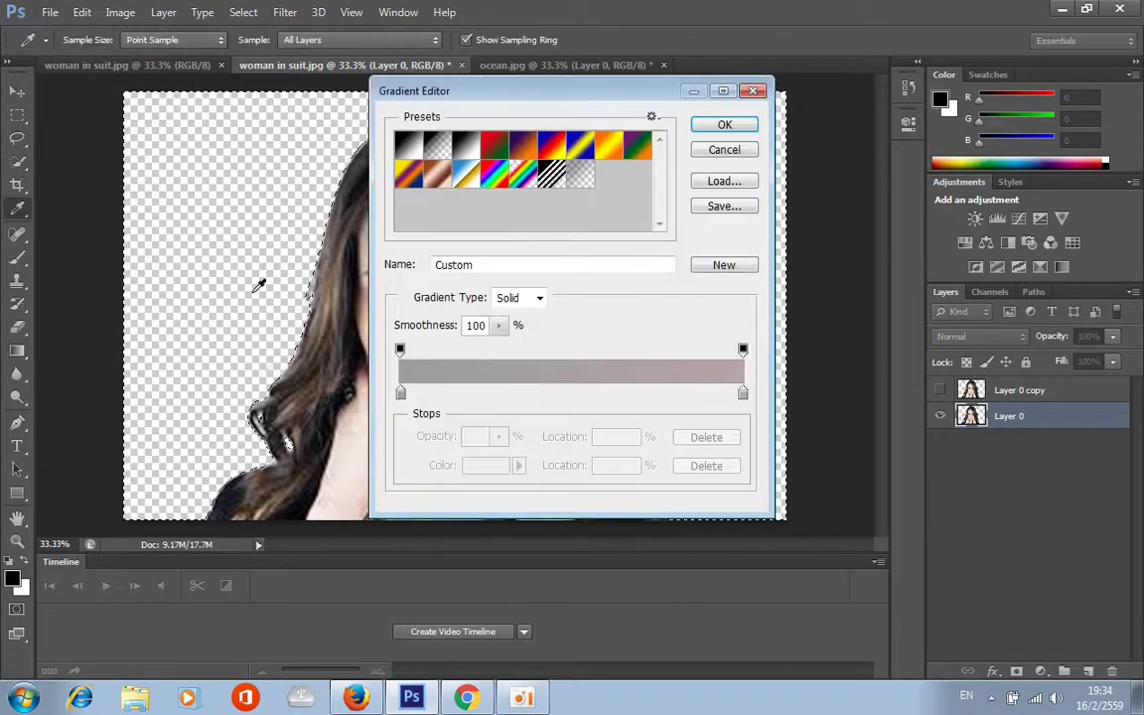
click(400, 394)
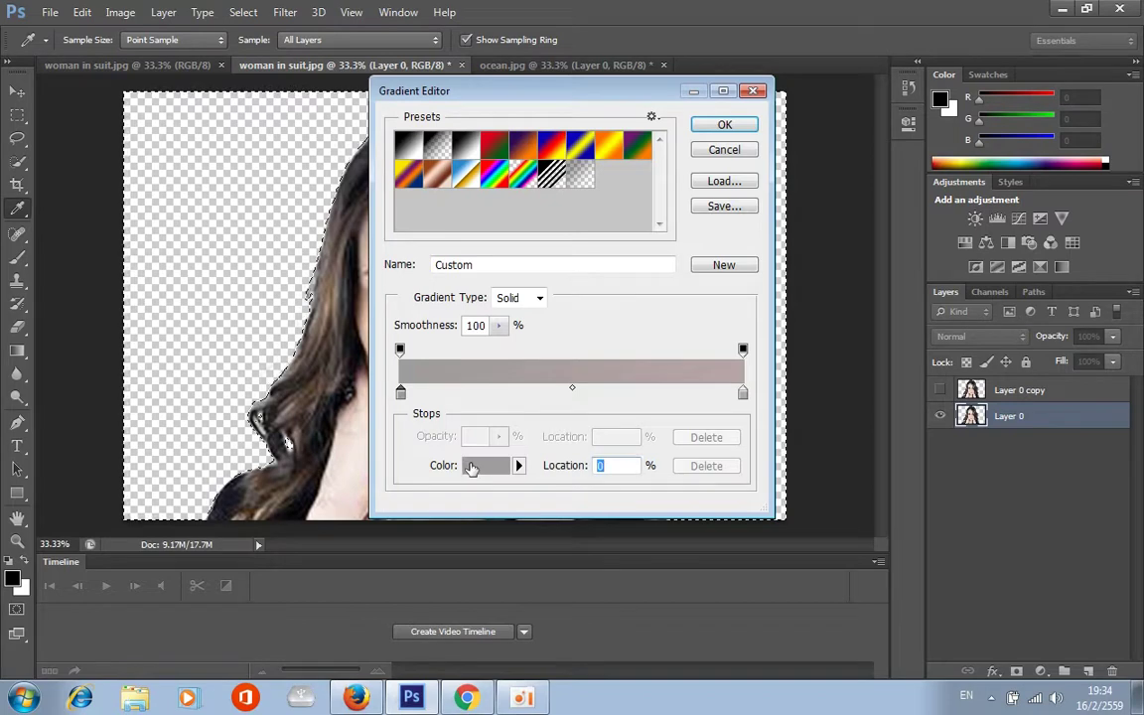
click(472, 466)
drag(340, 255, 339, 246)
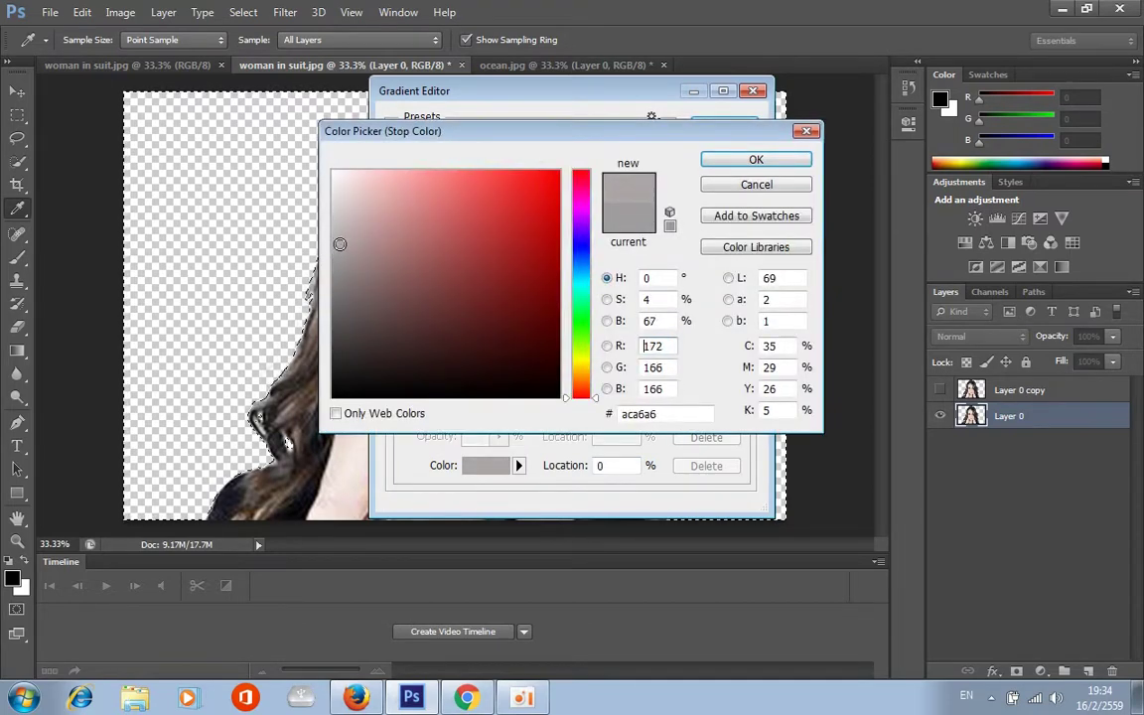
click(753, 161)
Set the right stop to pinkish grey c2a4a4 and drag the gradient down the background
click(743, 393)
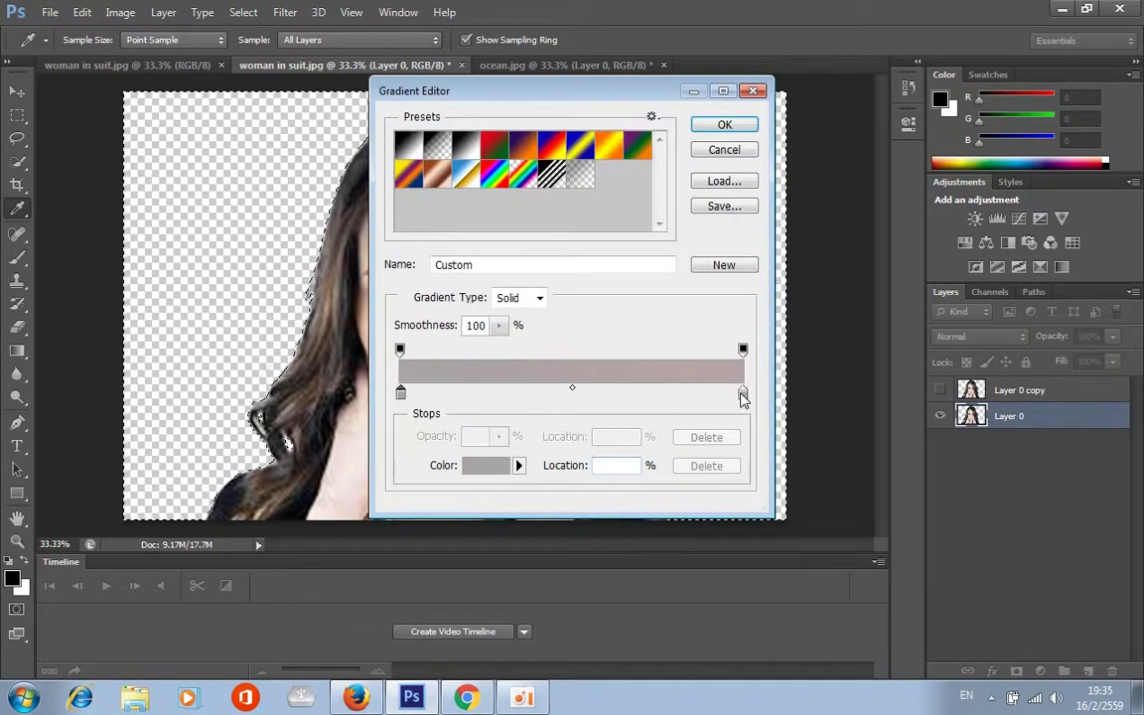
click(485, 463)
drag(354, 231, 368, 227)
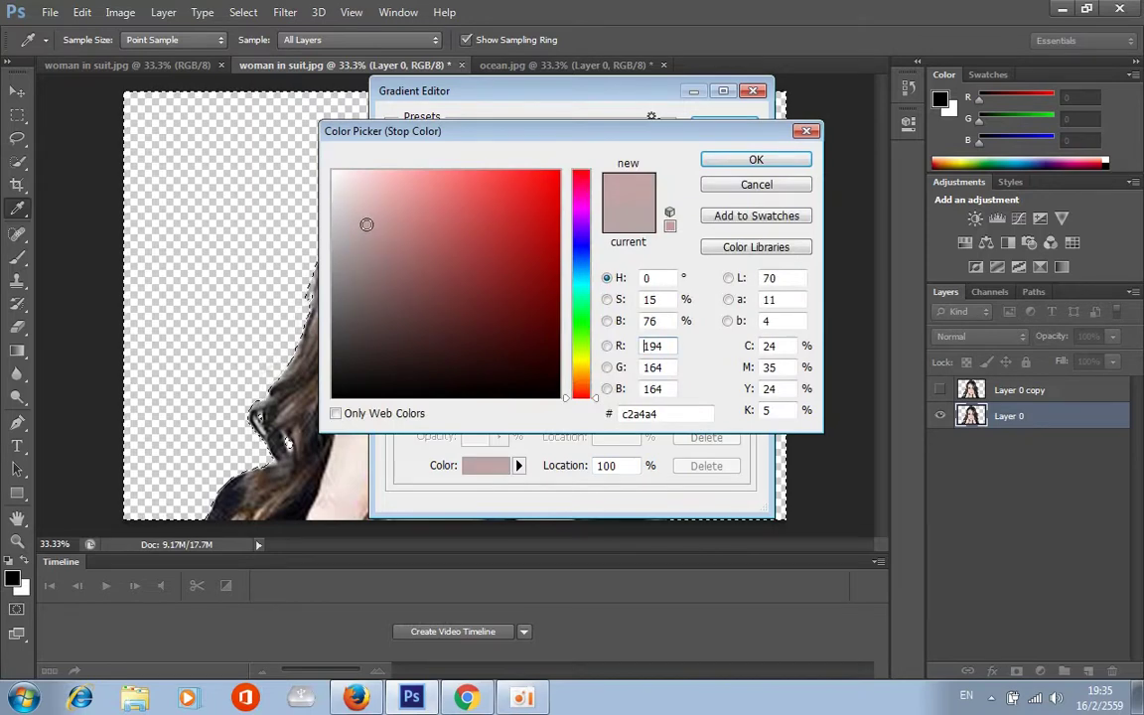
click(735, 162)
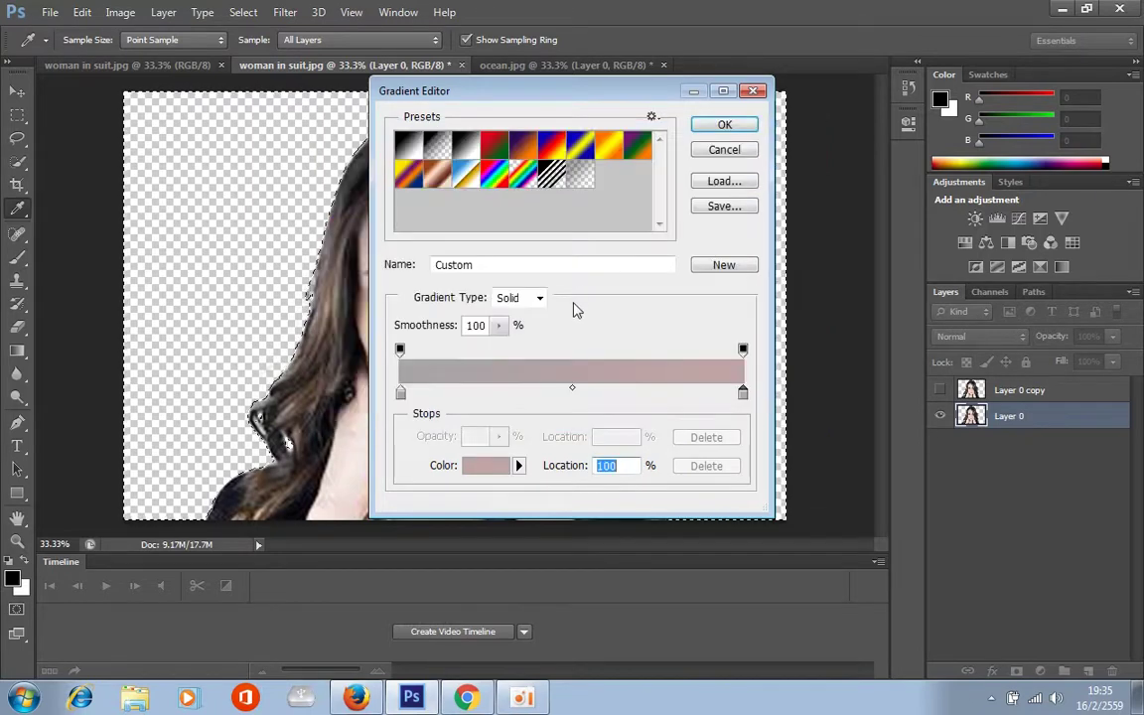
click(726, 126)
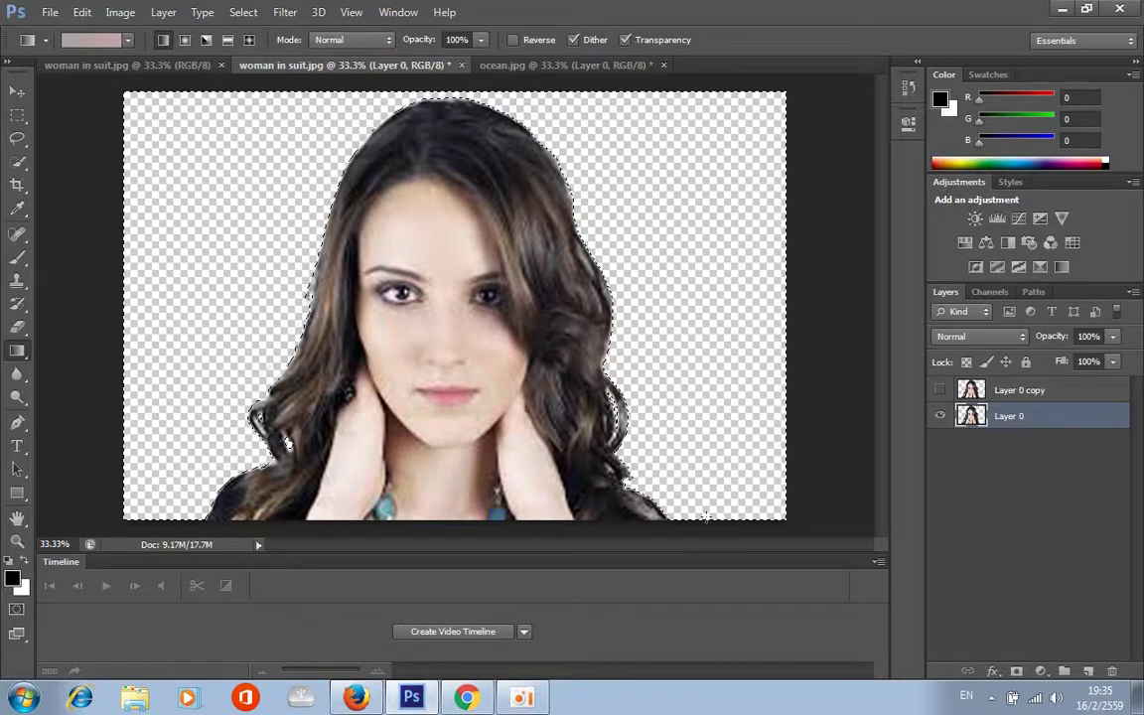
drag(653, 136, 698, 528)
Redraw the gradient top to bottom, add a layer mask to Layer 0, and switch to ocean.jpg
drag(652, 136, 686, 79)
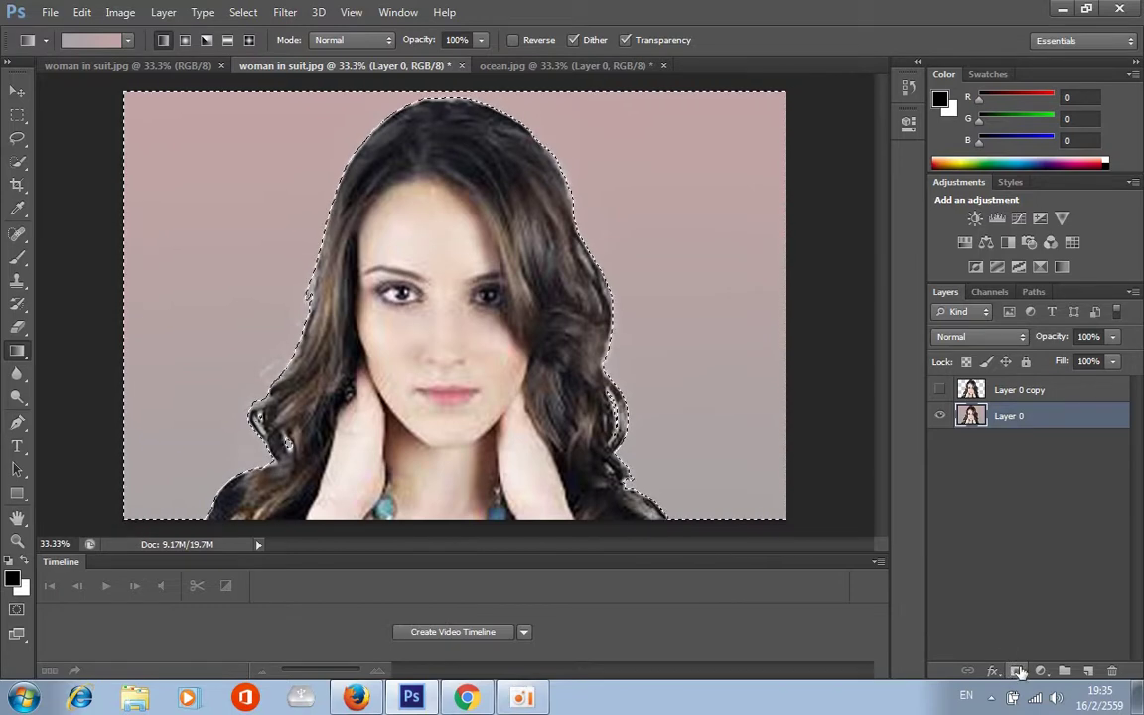
click(1015, 674)
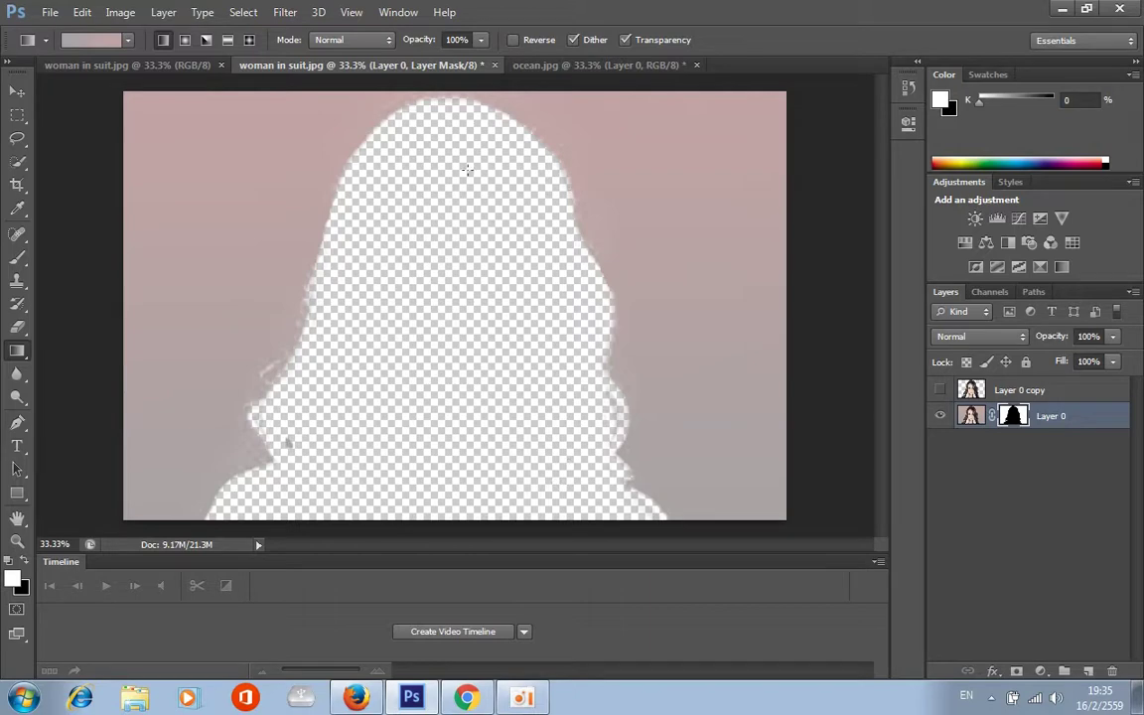
click(572, 67)
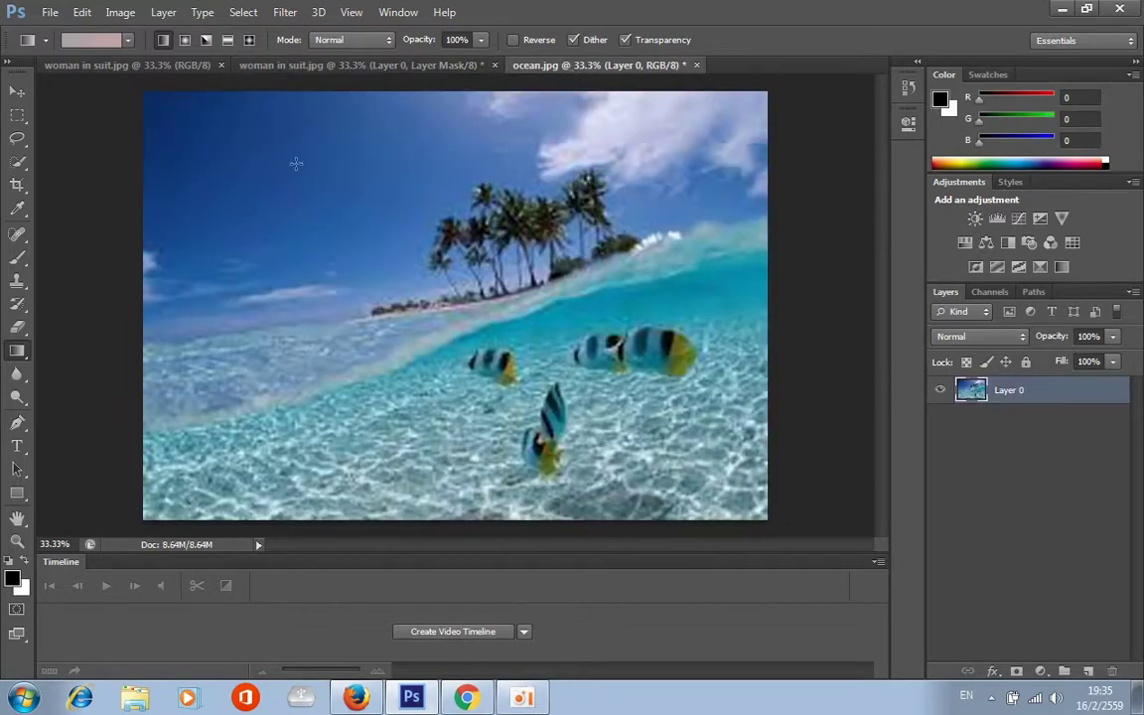
Drag the ocean photo into the woman in suit.jpg document as Layer 1
click(17, 94)
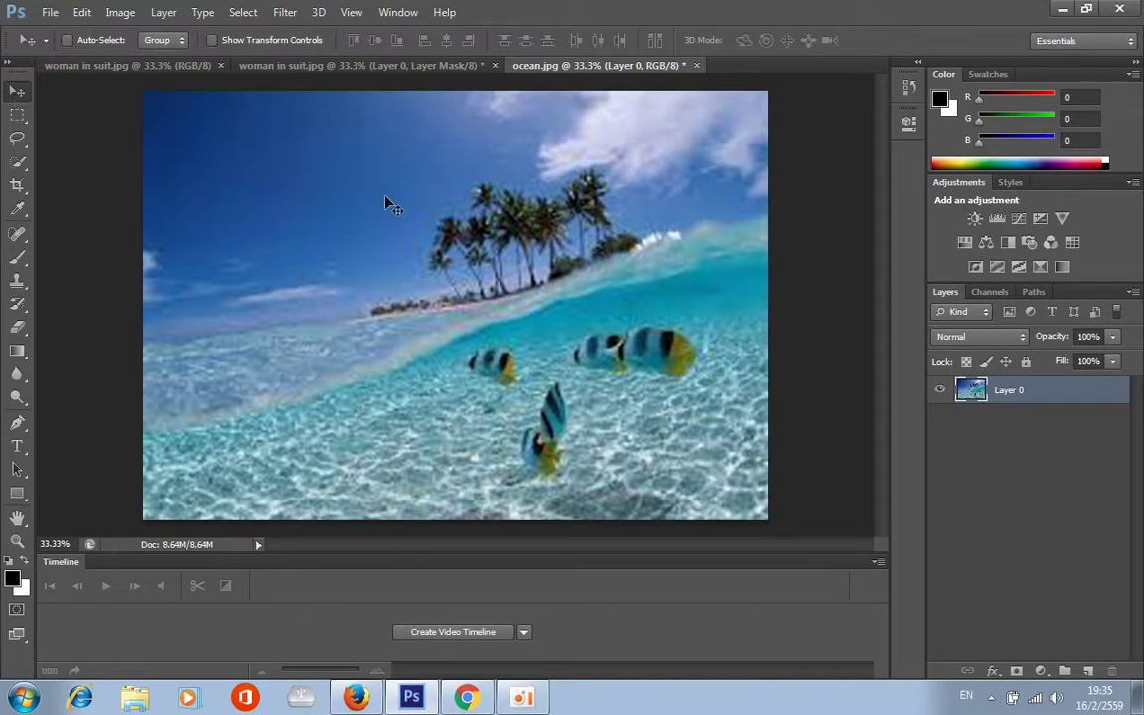
drag(387, 199, 377, 64)
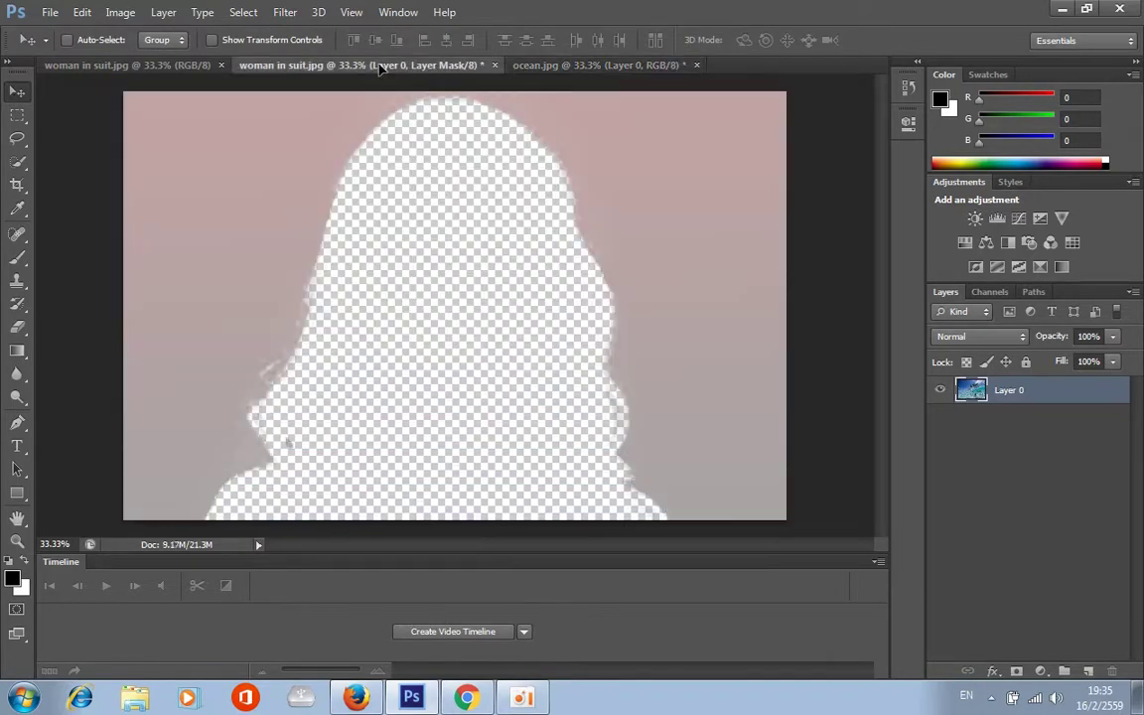
mouse_move(378, 66)
mouse_down()
mouse_move(416, 304)
mouse_move(379, 307)
mouse_up()
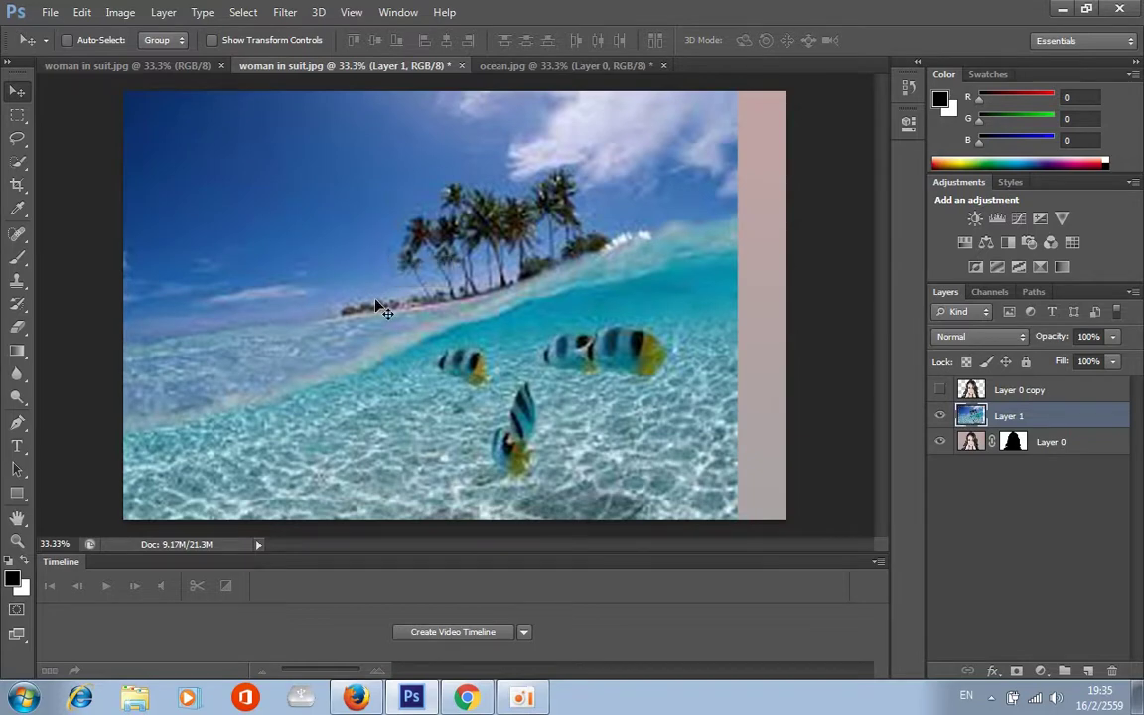
key(ctrl+minus)
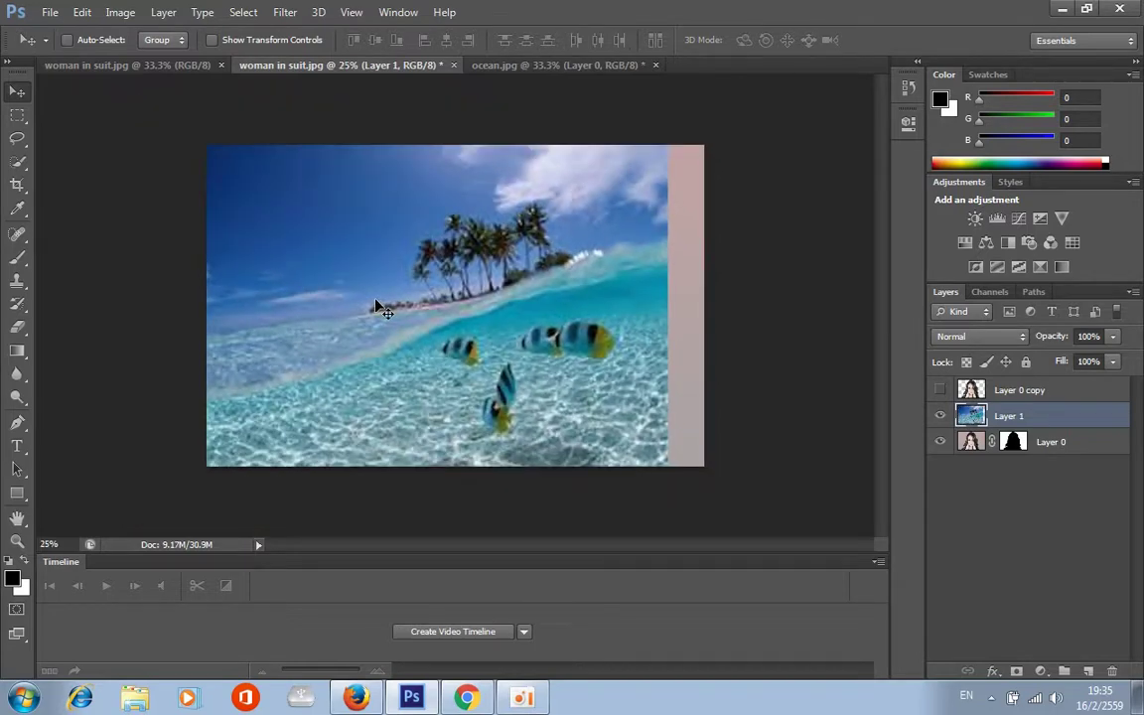
Scale the ocean layer to about 133% so it covers the whole canvas
key(ctrl+t)
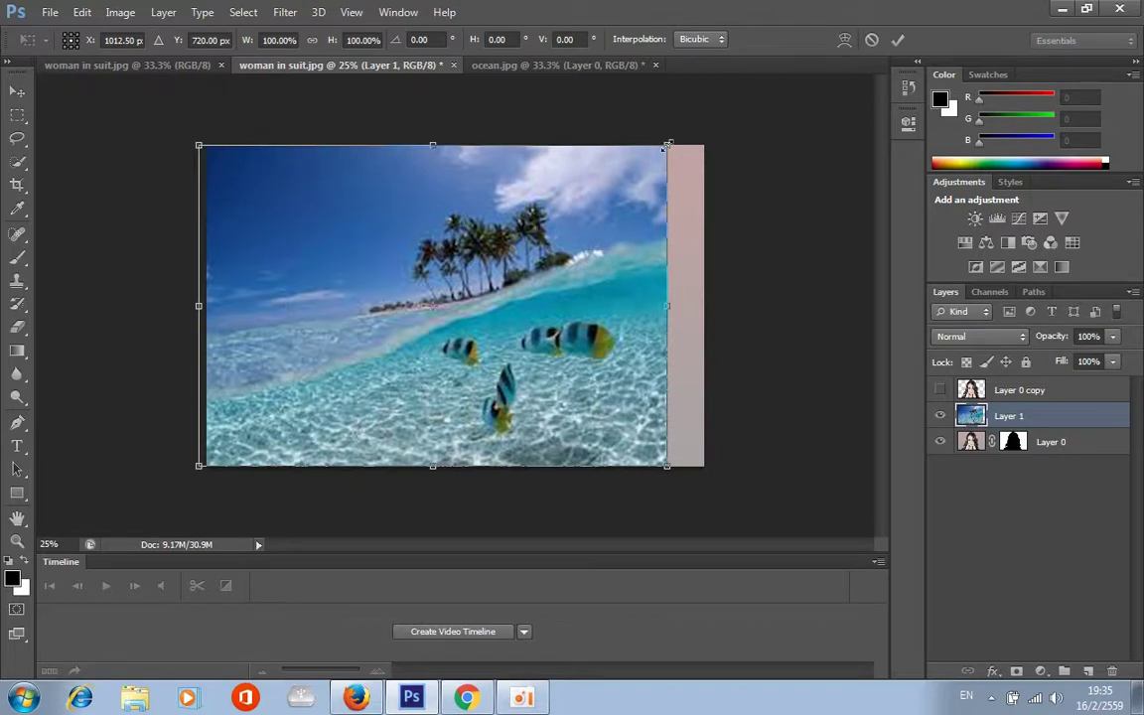
drag(667, 145, 769, 74)
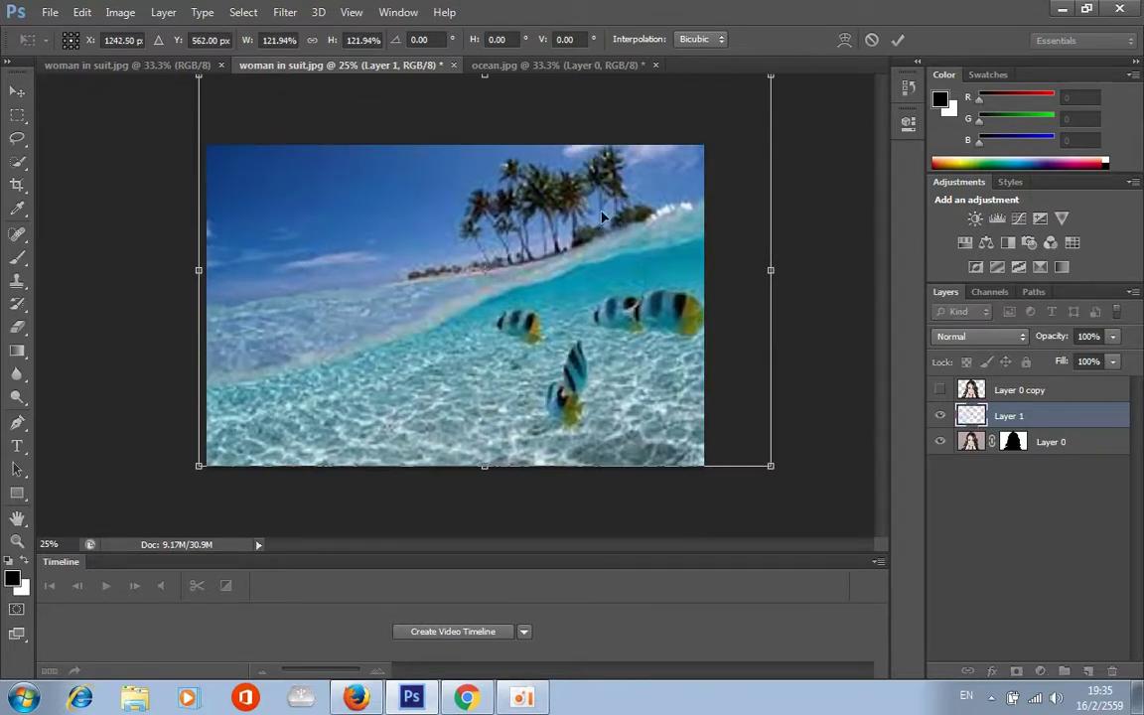
drag(199, 466, 161, 497)
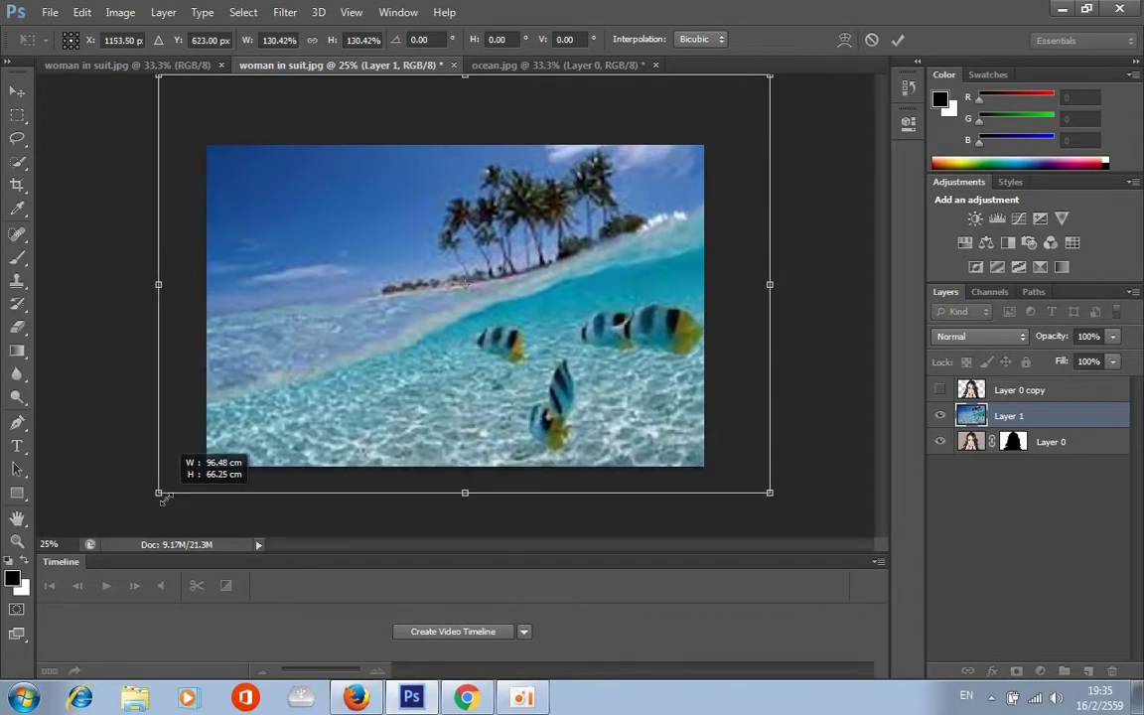
drag(161, 496, 146, 501)
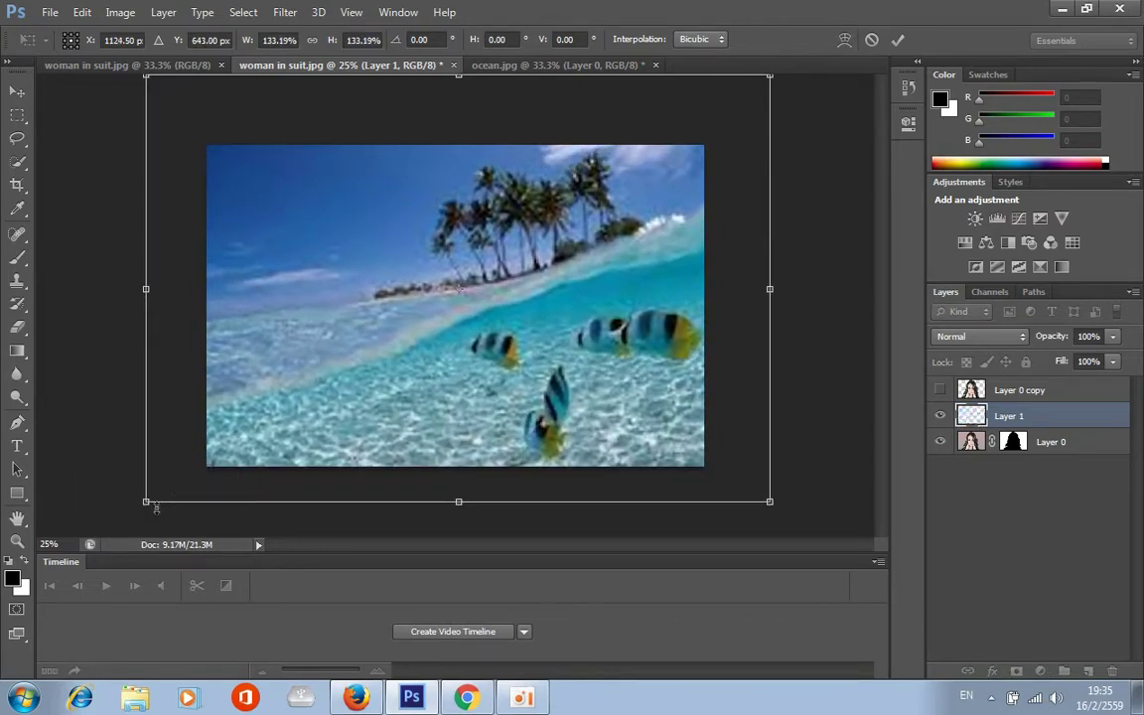
click(898, 40)
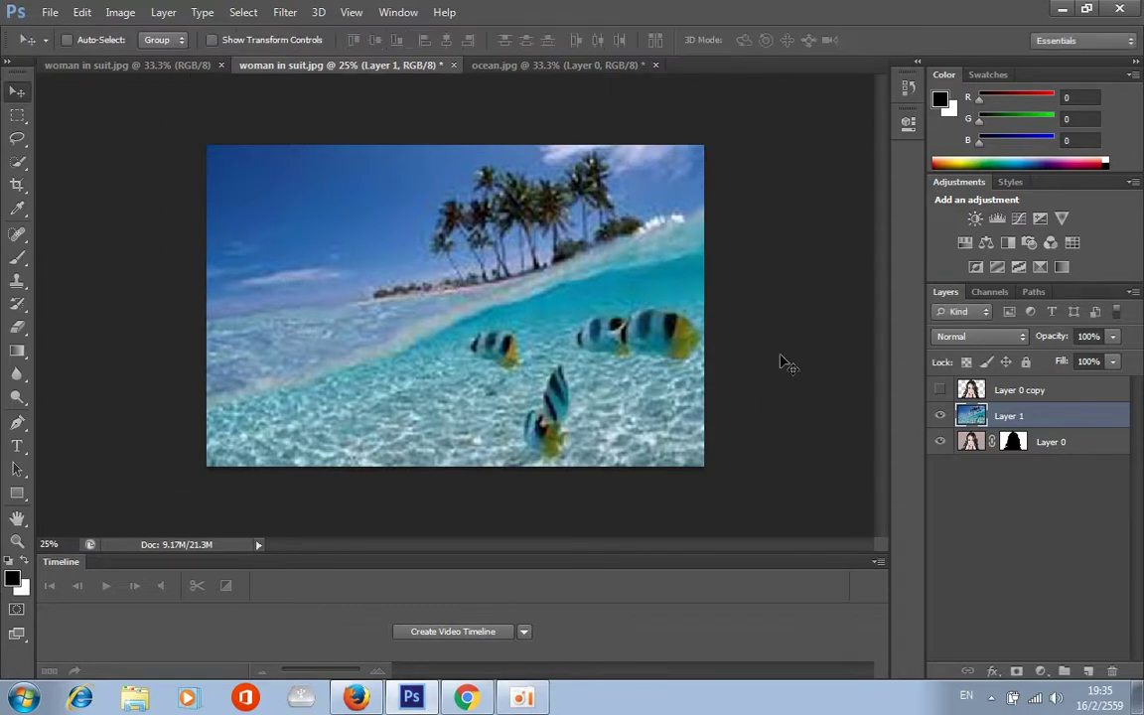
key(ctrl+plus)
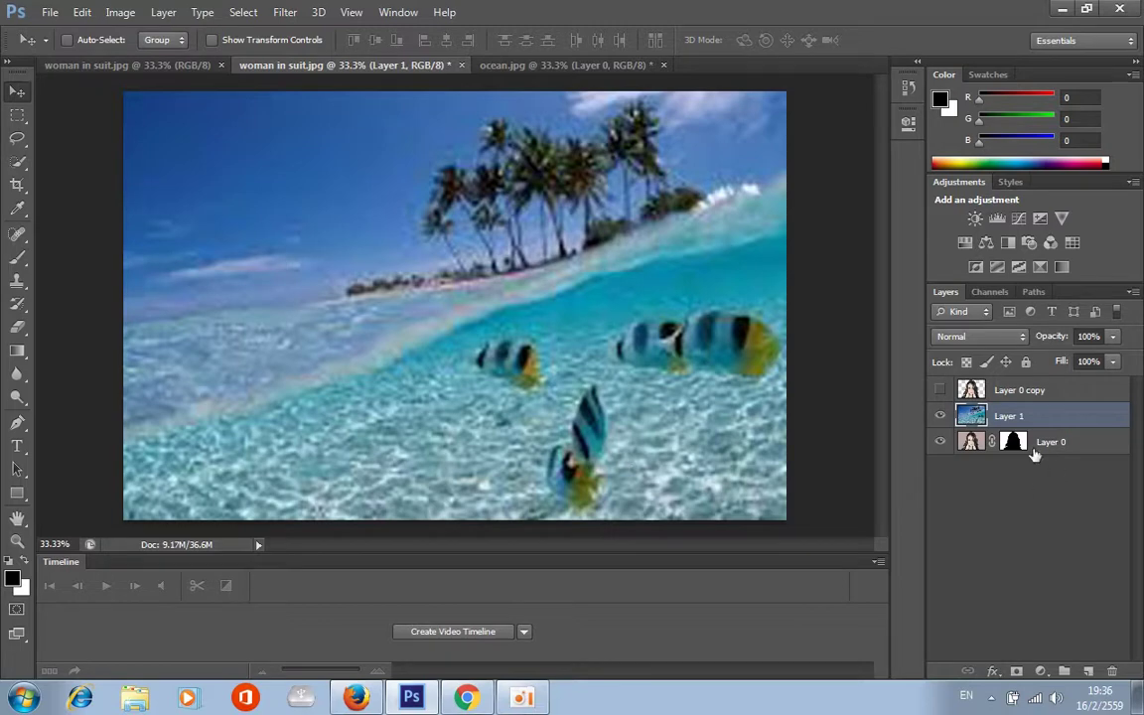
Move Layer 1 beneath Layer 0, then show and select Layer 0 copy
drag(1050, 419, 1046, 482)
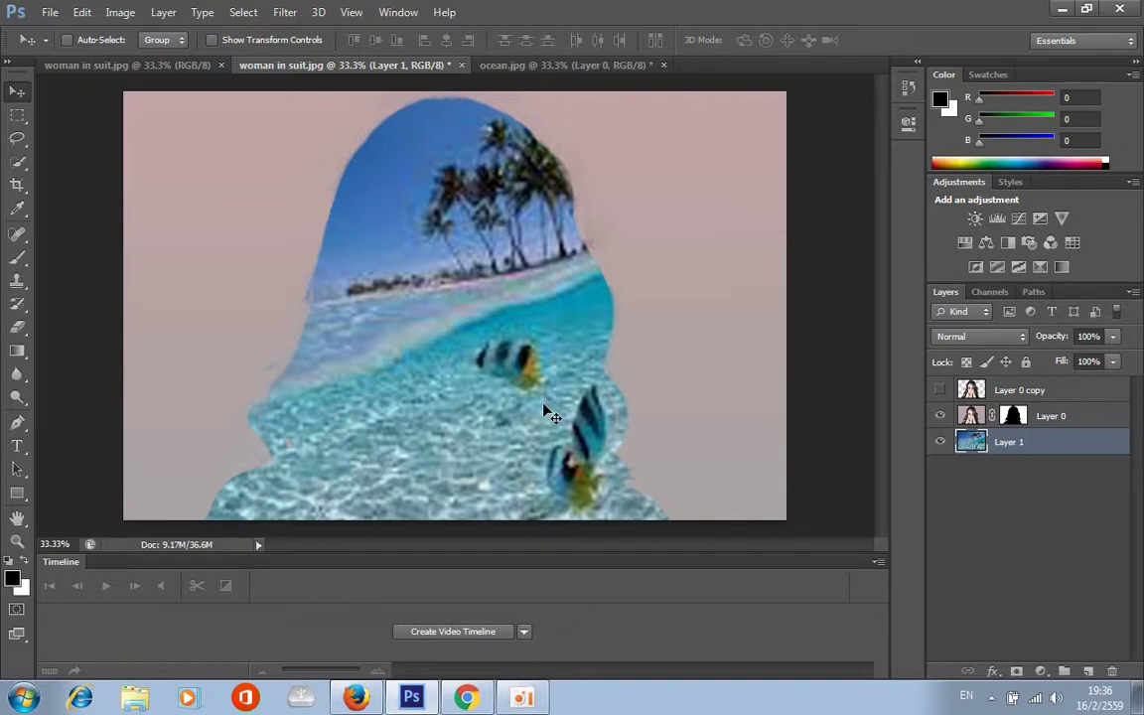
click(942, 392)
click(1009, 391)
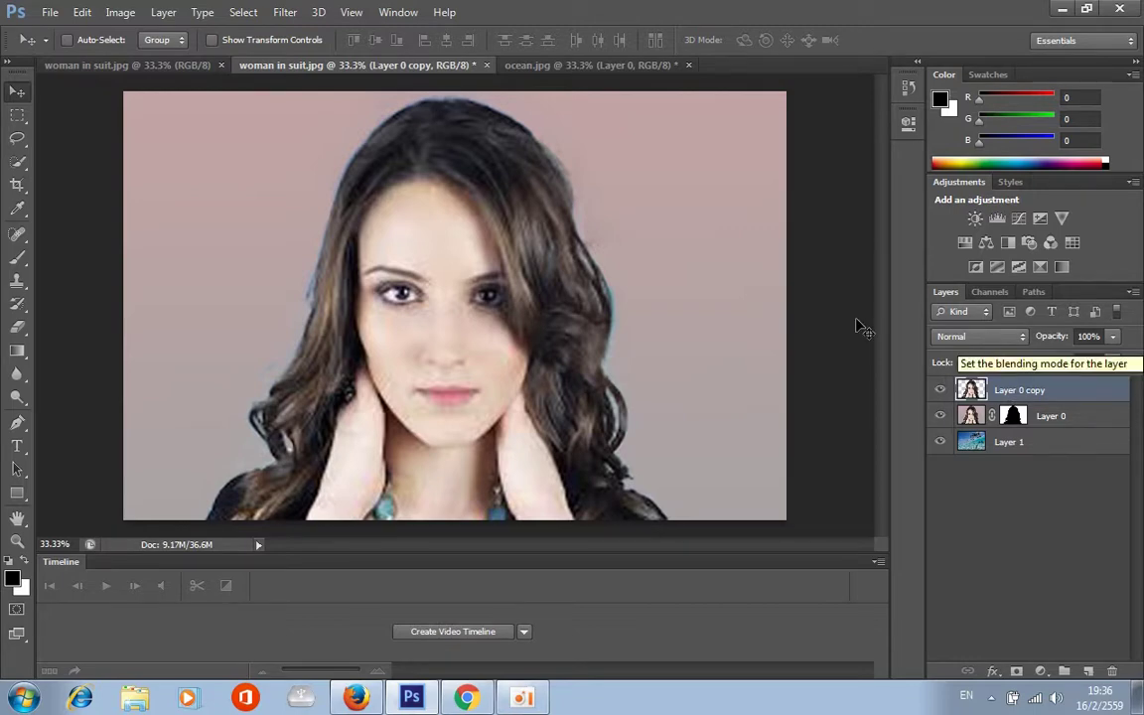
click(121, 13)
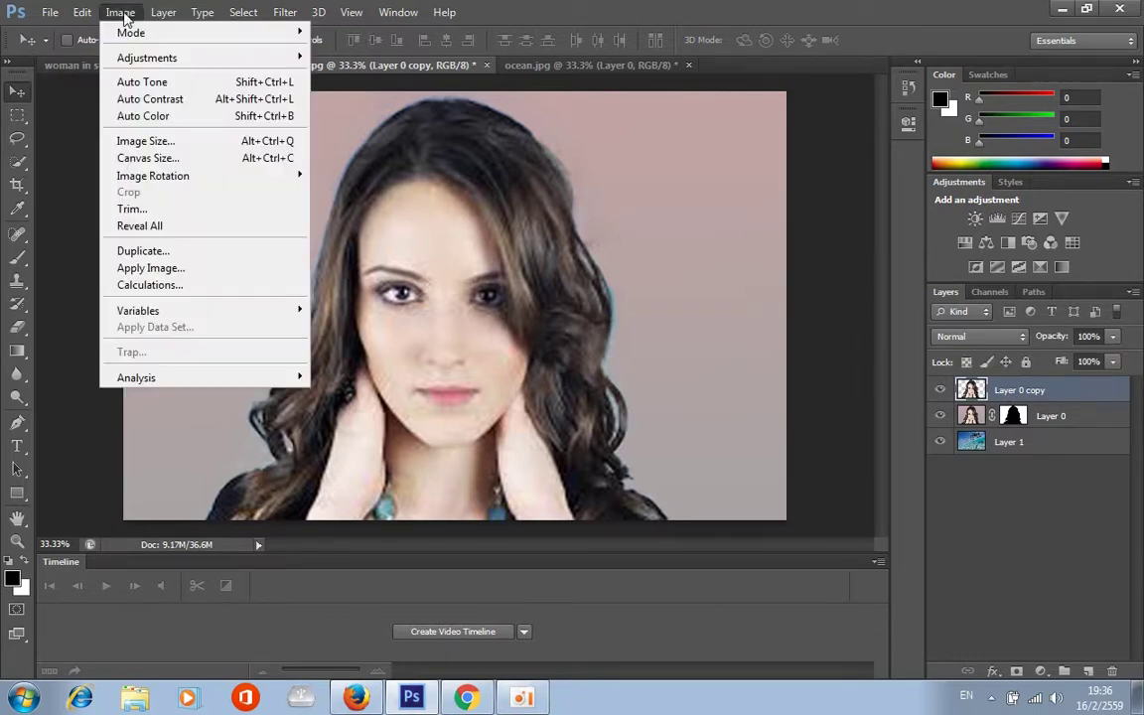
mouse_move(147, 57)
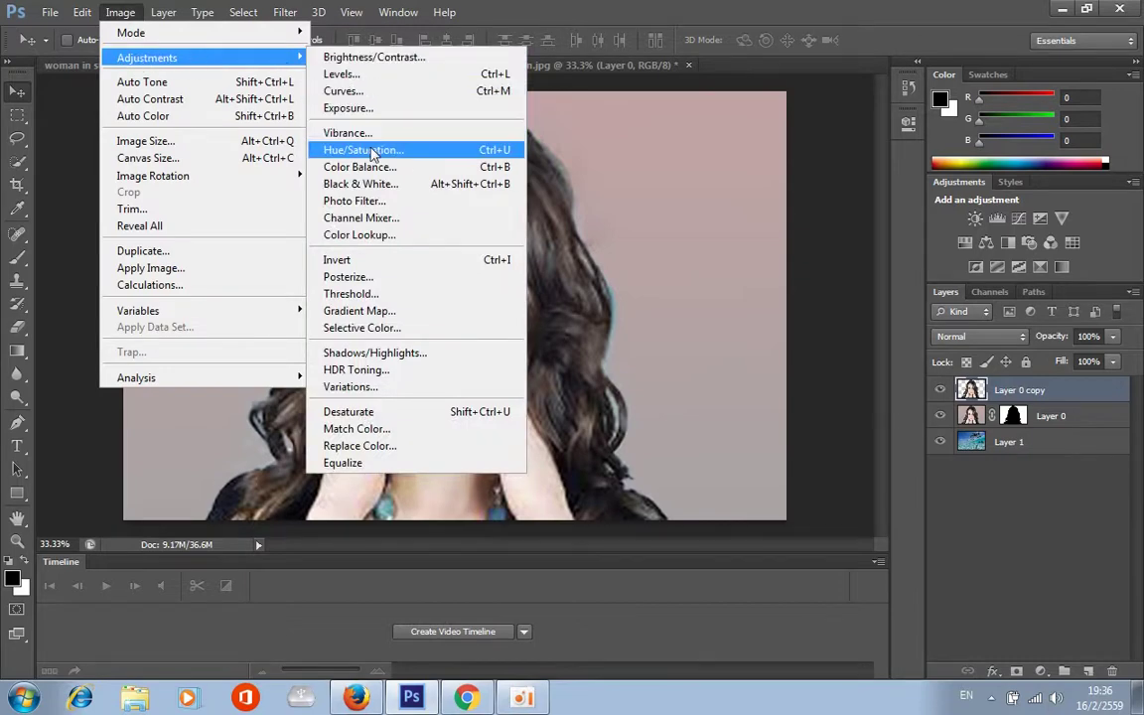
Apply a default Black & White adjustment to Layer 0 copy
click(376, 185)
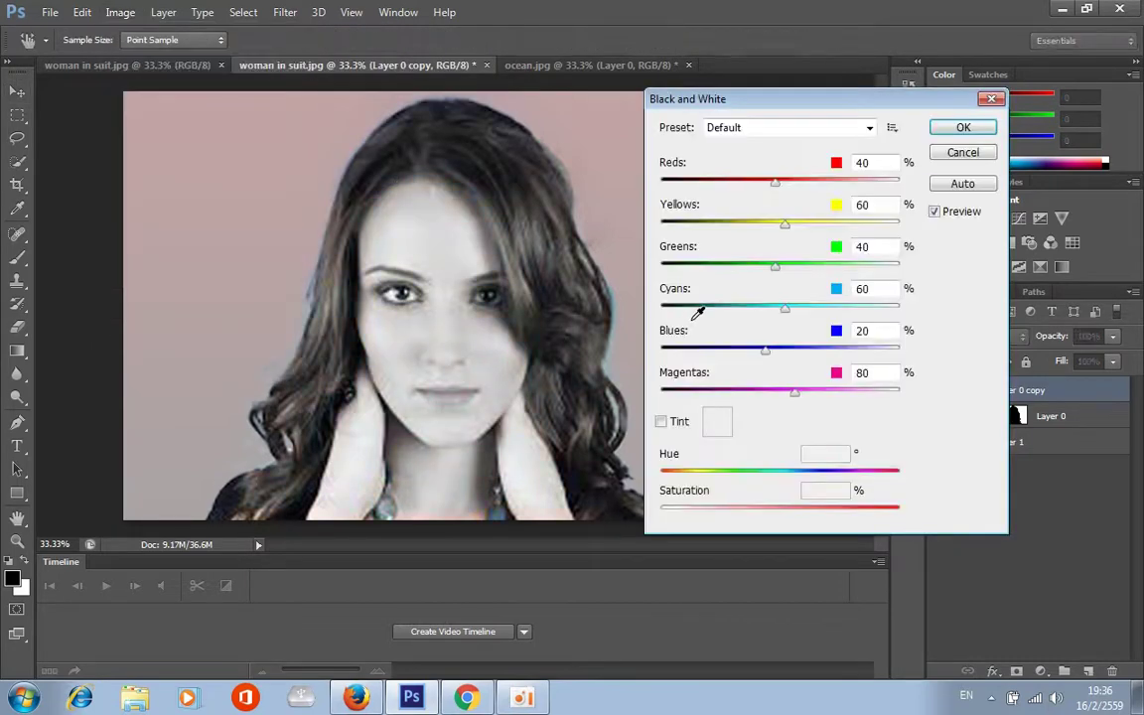
click(953, 130)
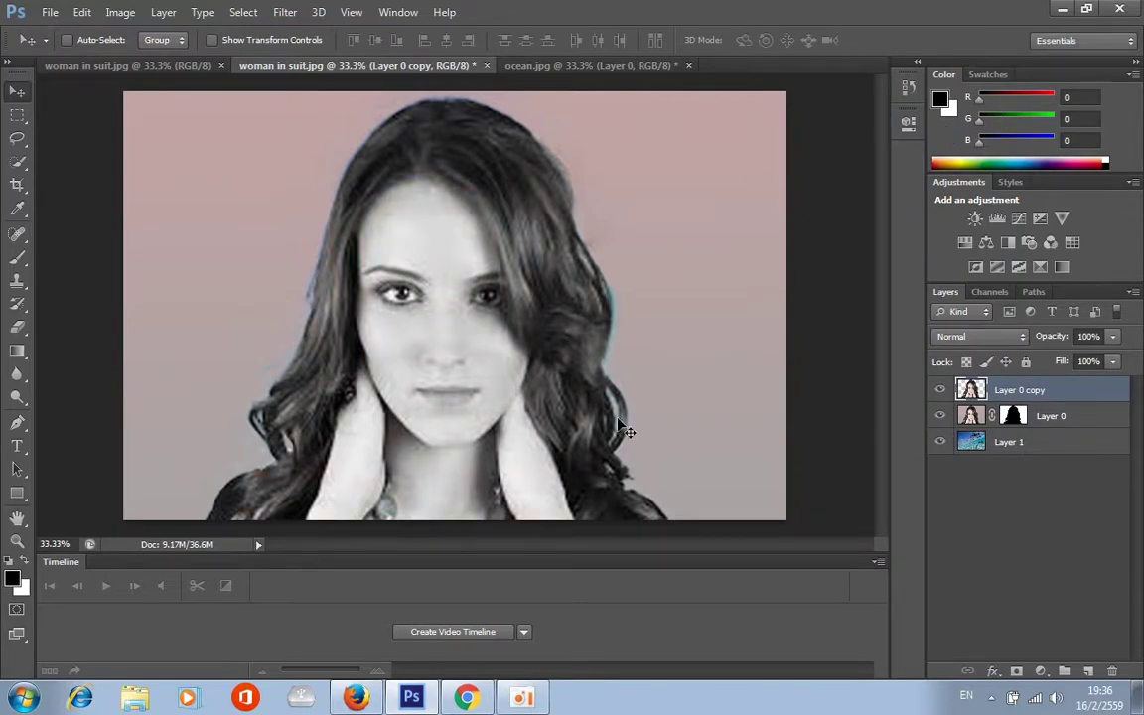
Set Layer 0 copy to Multiply, then drag the ocean layer down and slightly right over the face
click(991, 343)
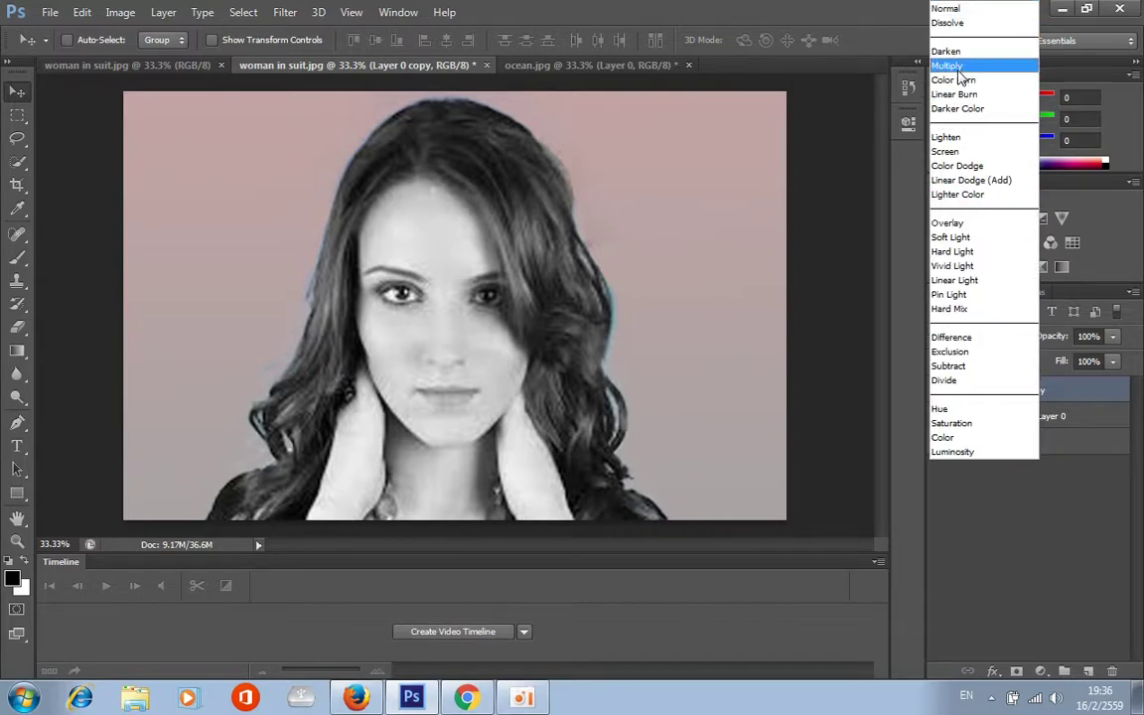
click(953, 65)
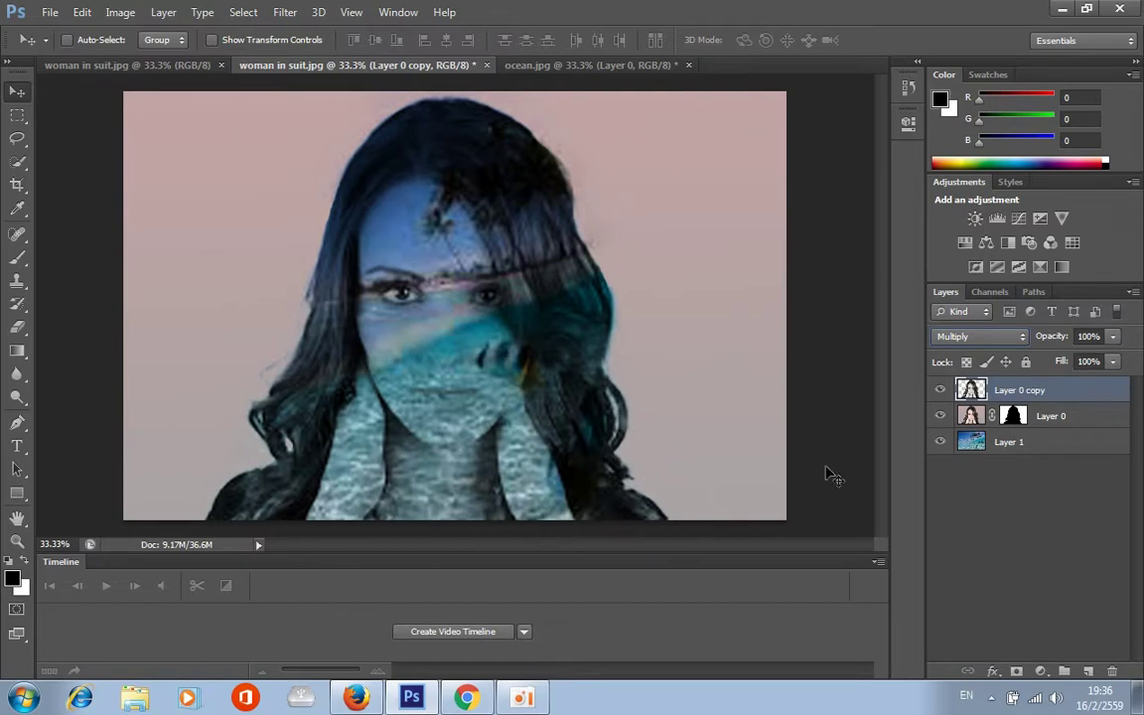
click(979, 447)
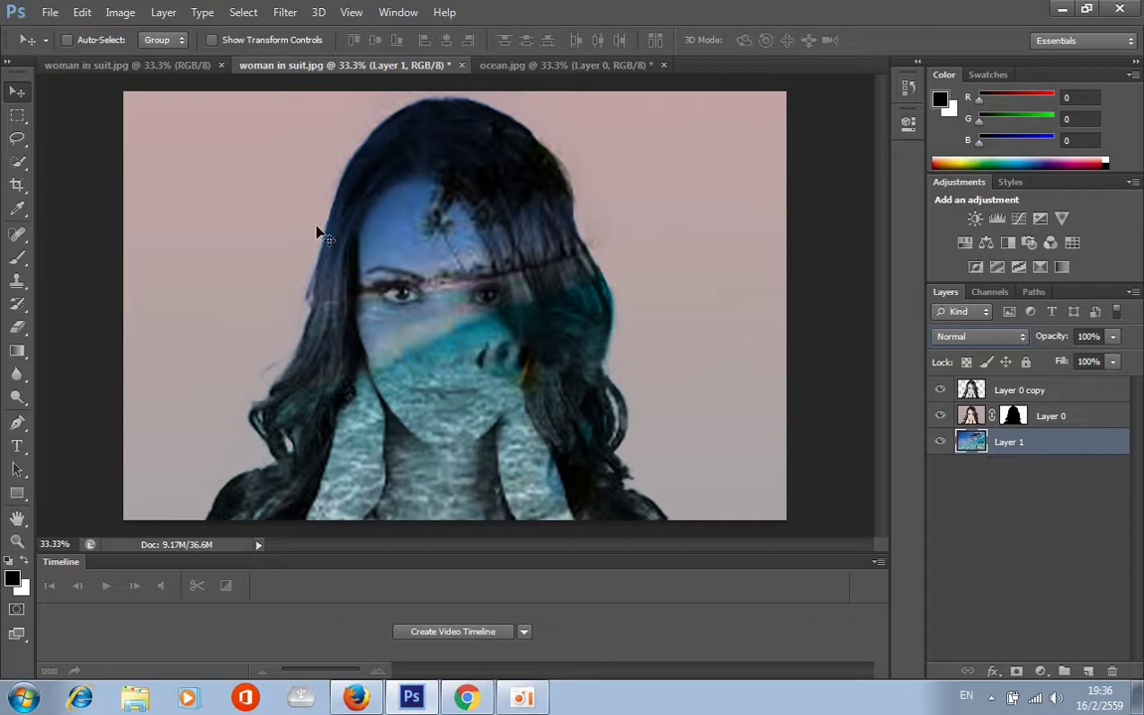
drag(418, 279, 454, 354)
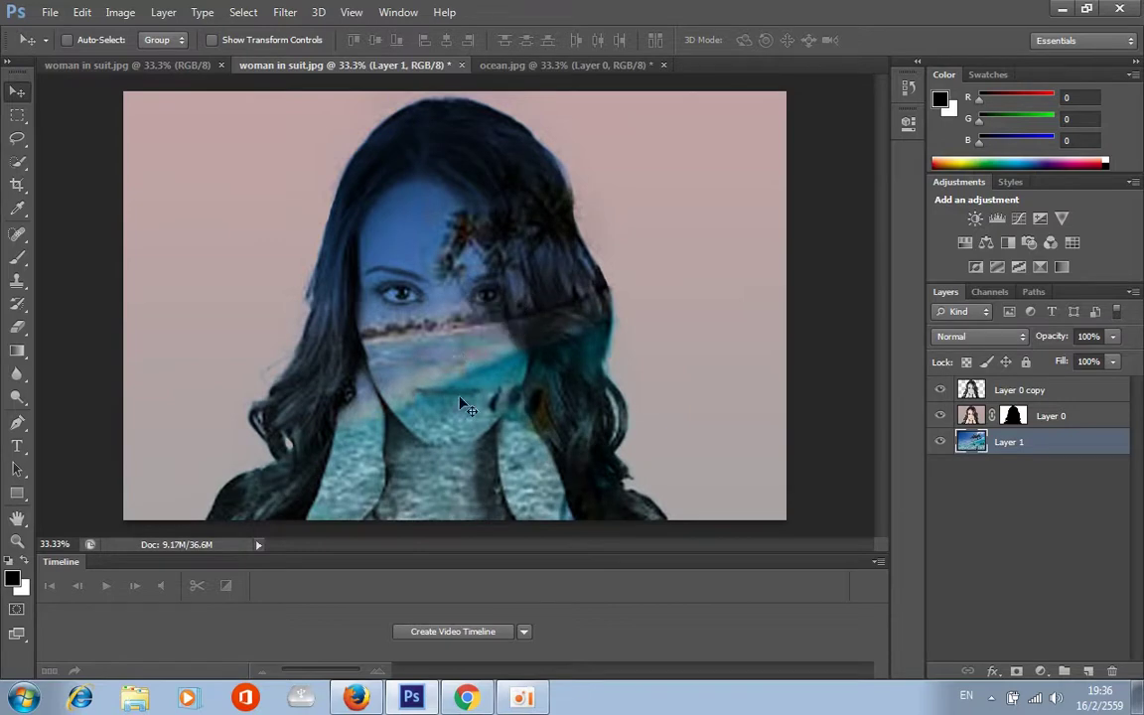
drag(462, 396, 483, 394)
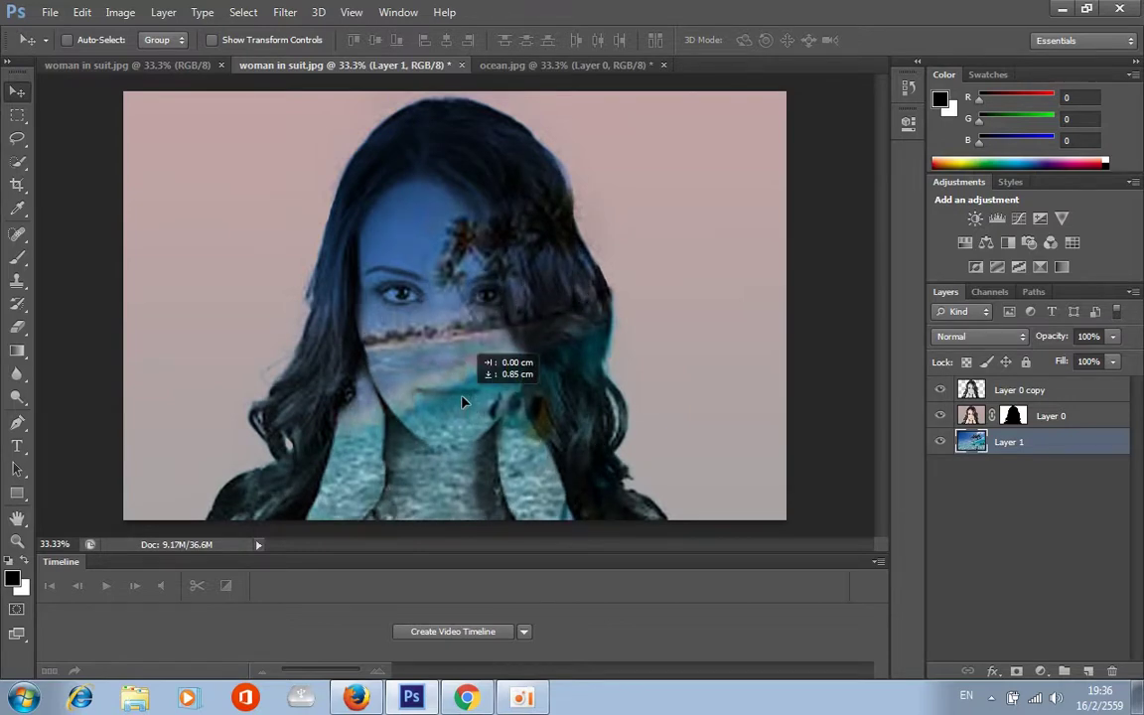
mouse_move(484, 394)
mouse_down()
mouse_move(461, 397)
mouse_move(467, 408)
mouse_up()
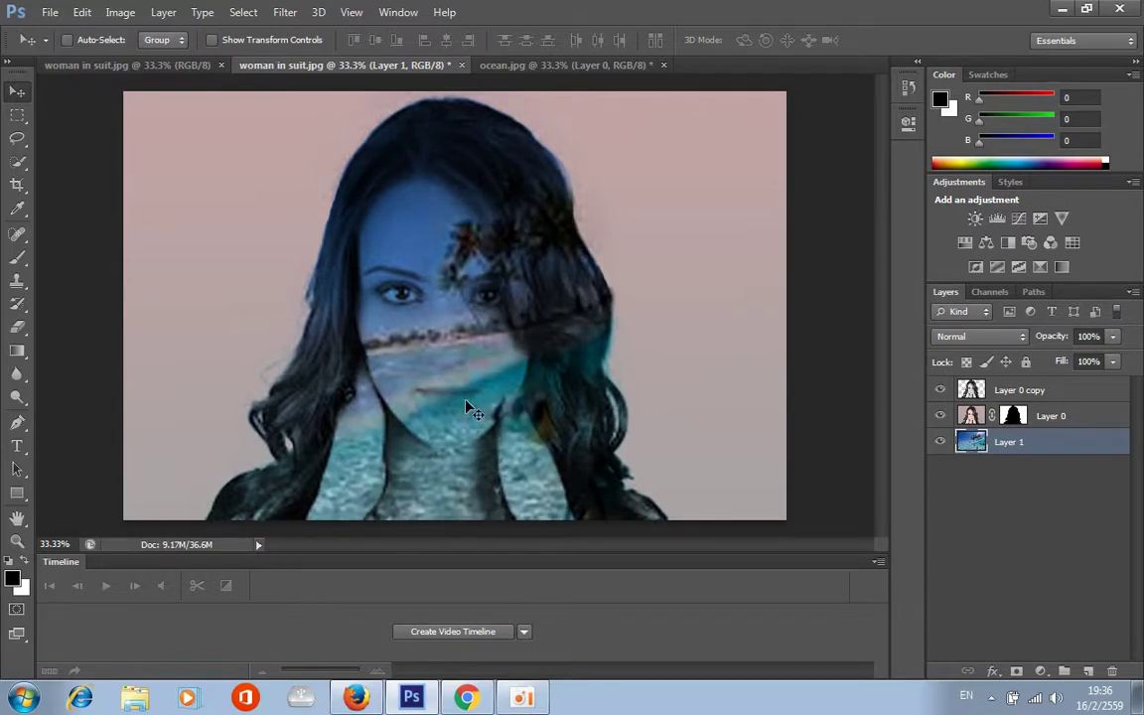
click(1016, 398)
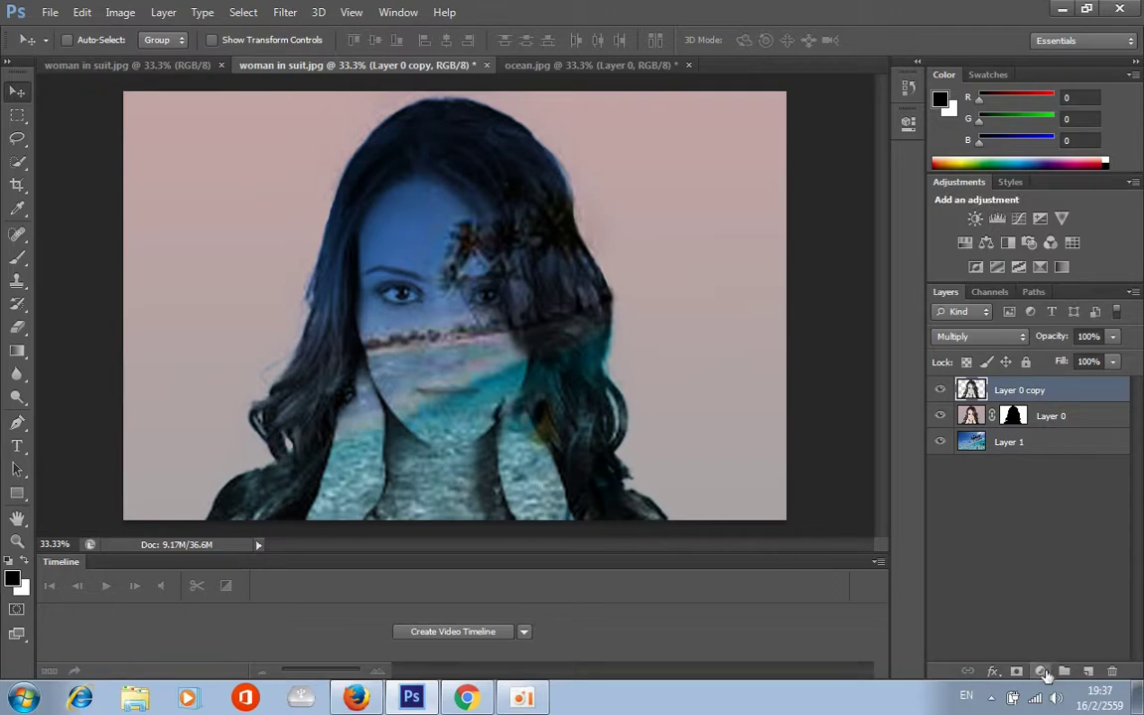
Add a Levels adjustment layer above Layer 0 copy with input levels 22, 1.30 and 242
click(1041, 674)
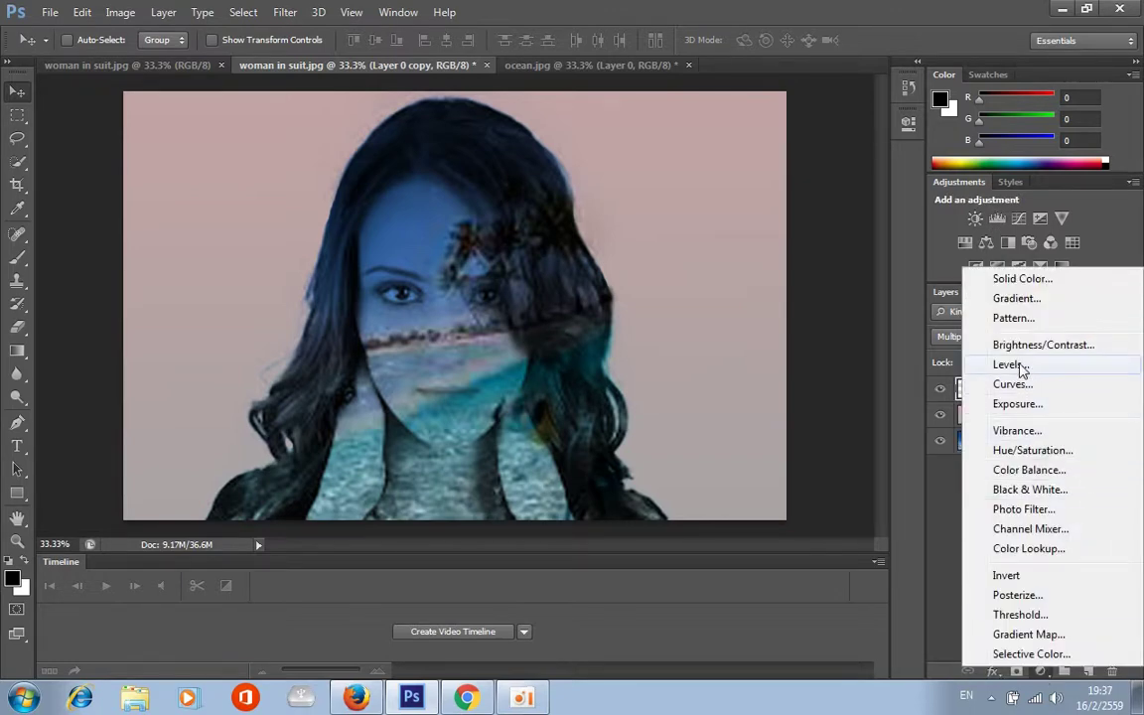
click(1052, 364)
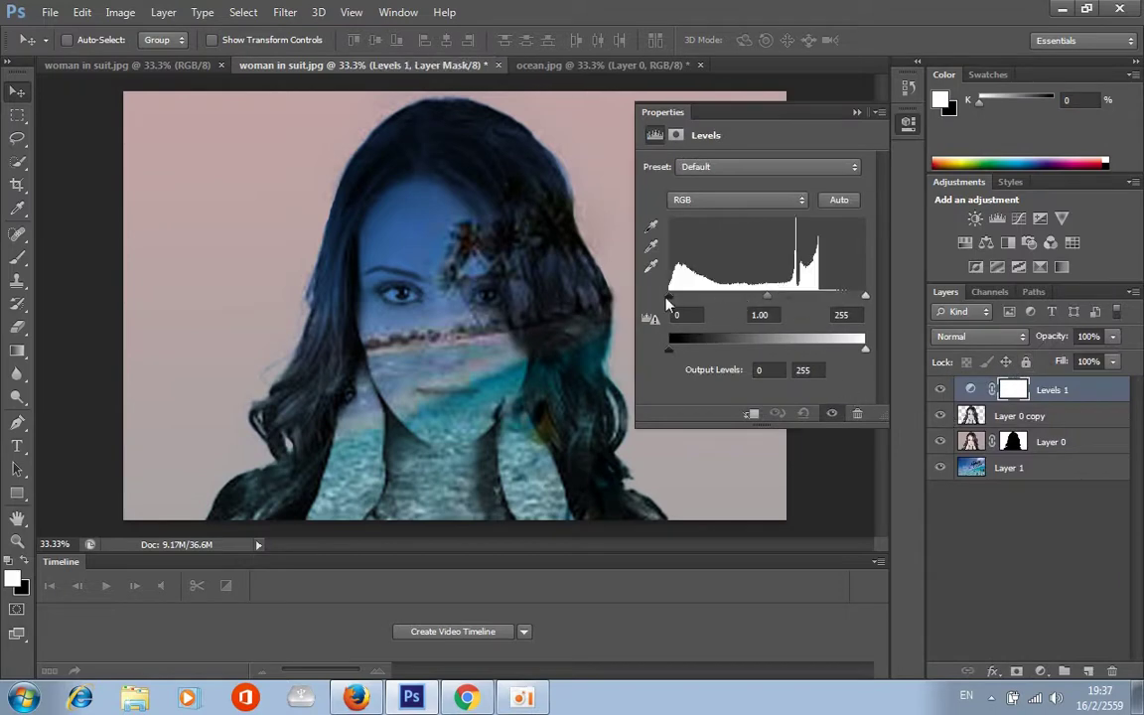
drag(669, 297, 686, 300)
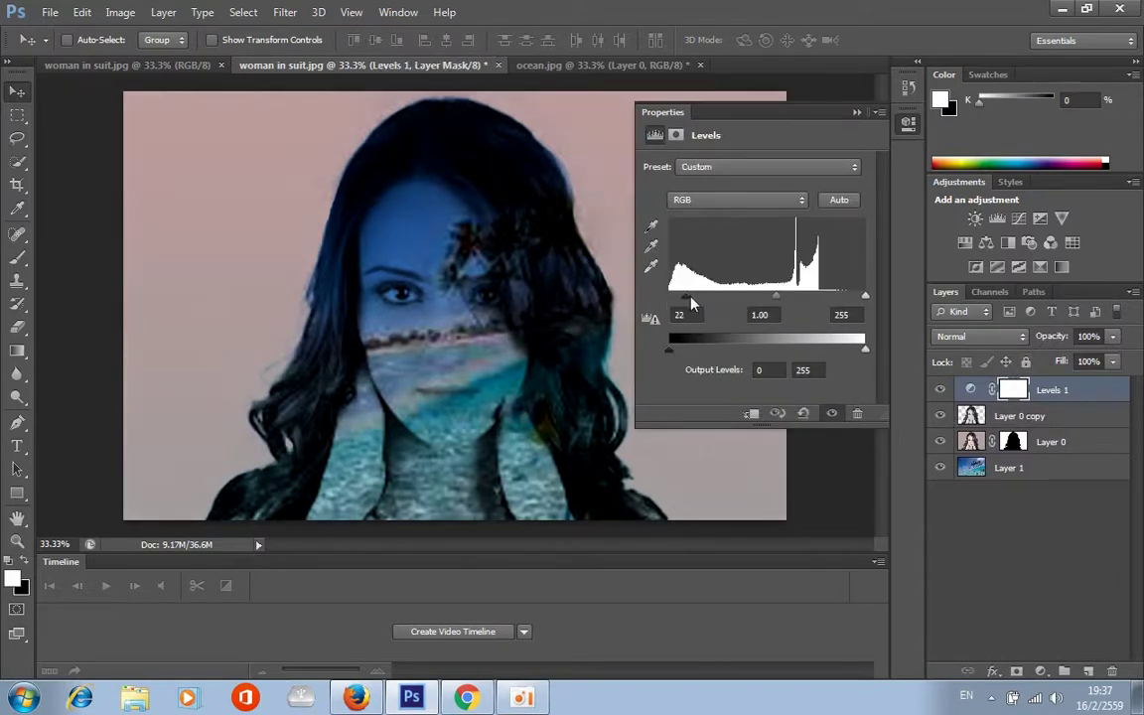
drag(775, 297, 761, 300)
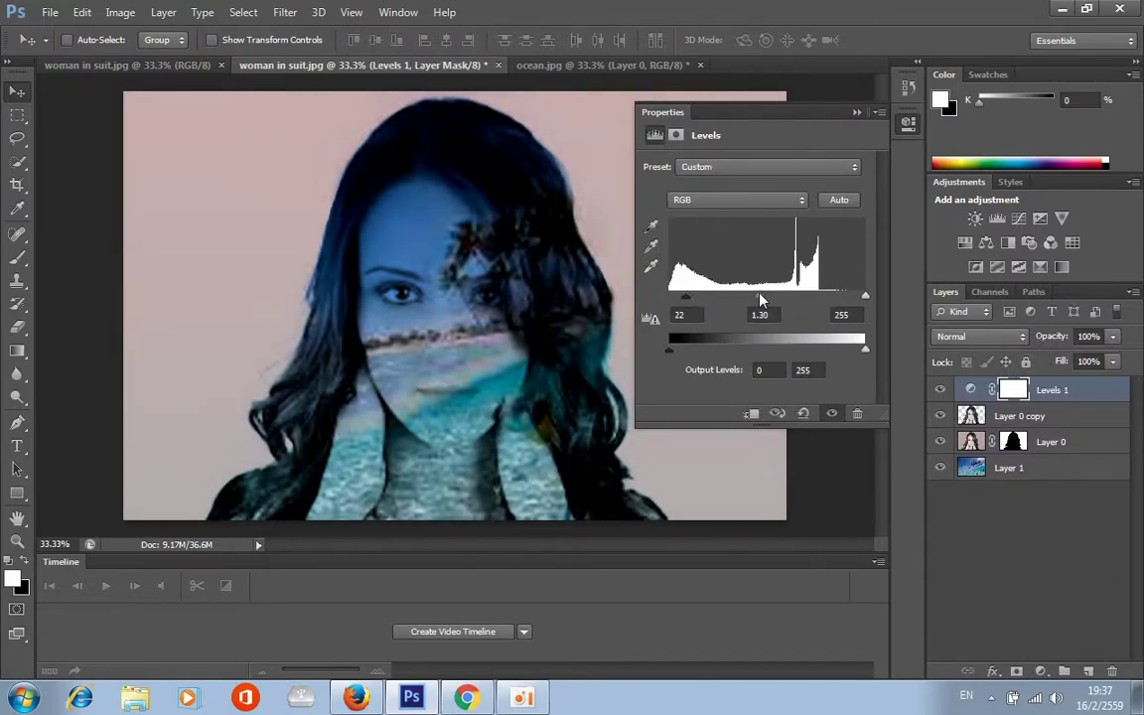
drag(865, 297, 849, 297)
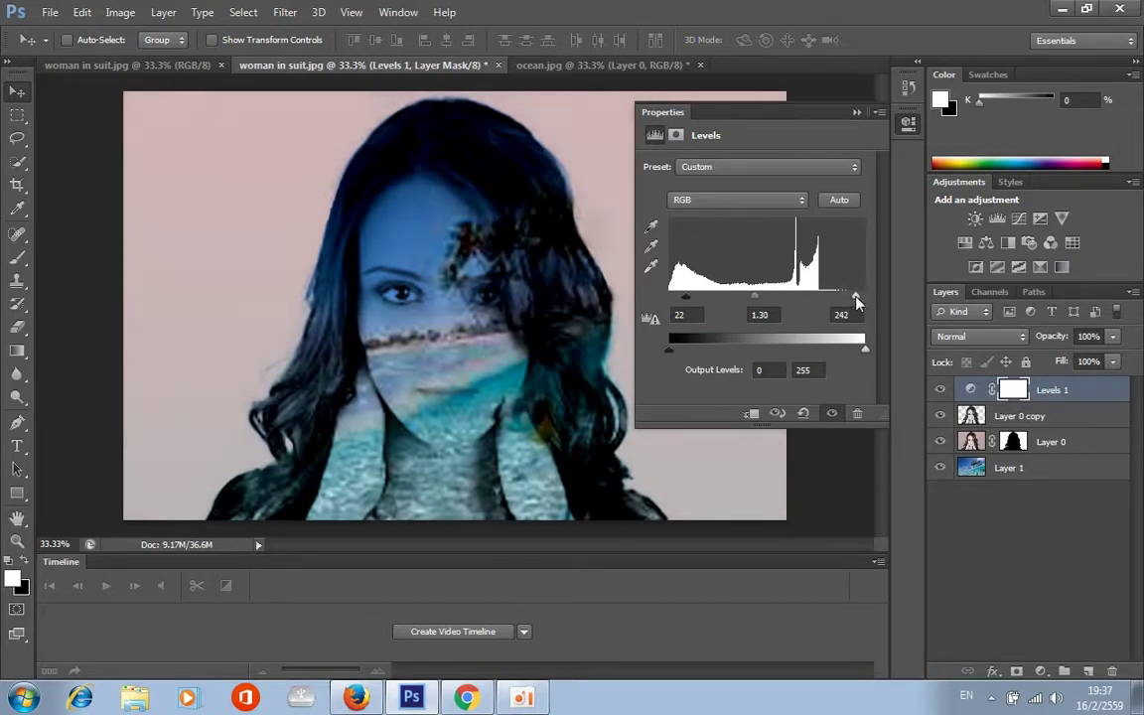
click(856, 112)
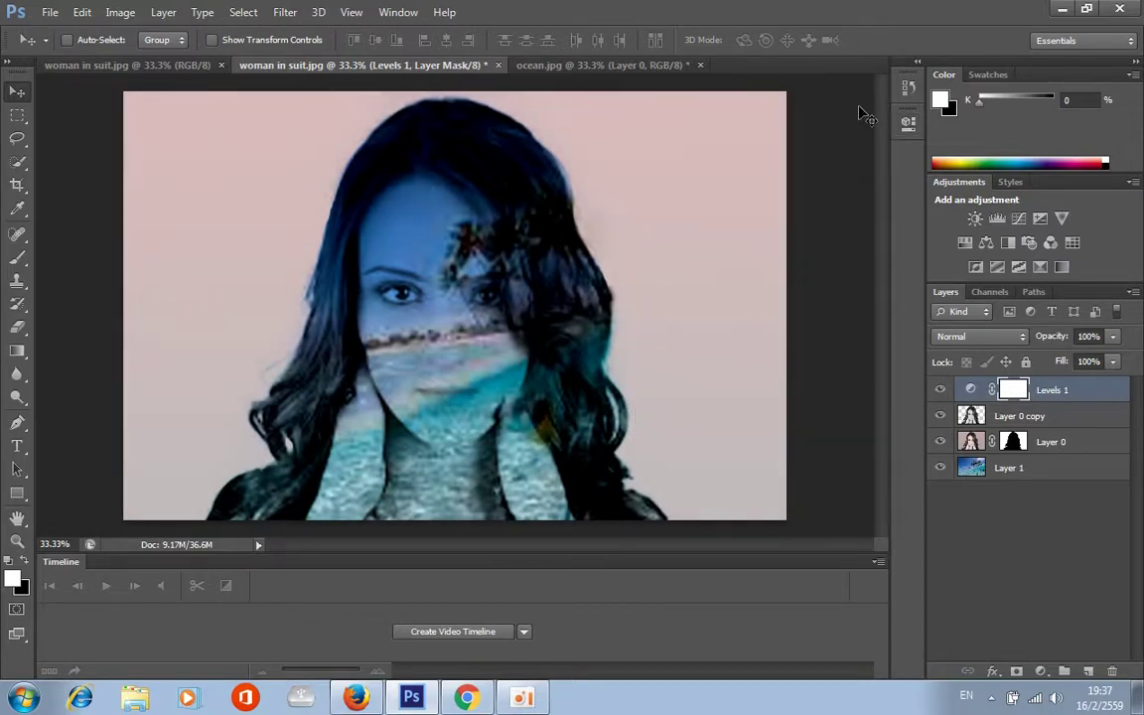
Add a Levels adjustment clipped to Layer 1 with input levels 23, 1.14 and 231
click(1011, 473)
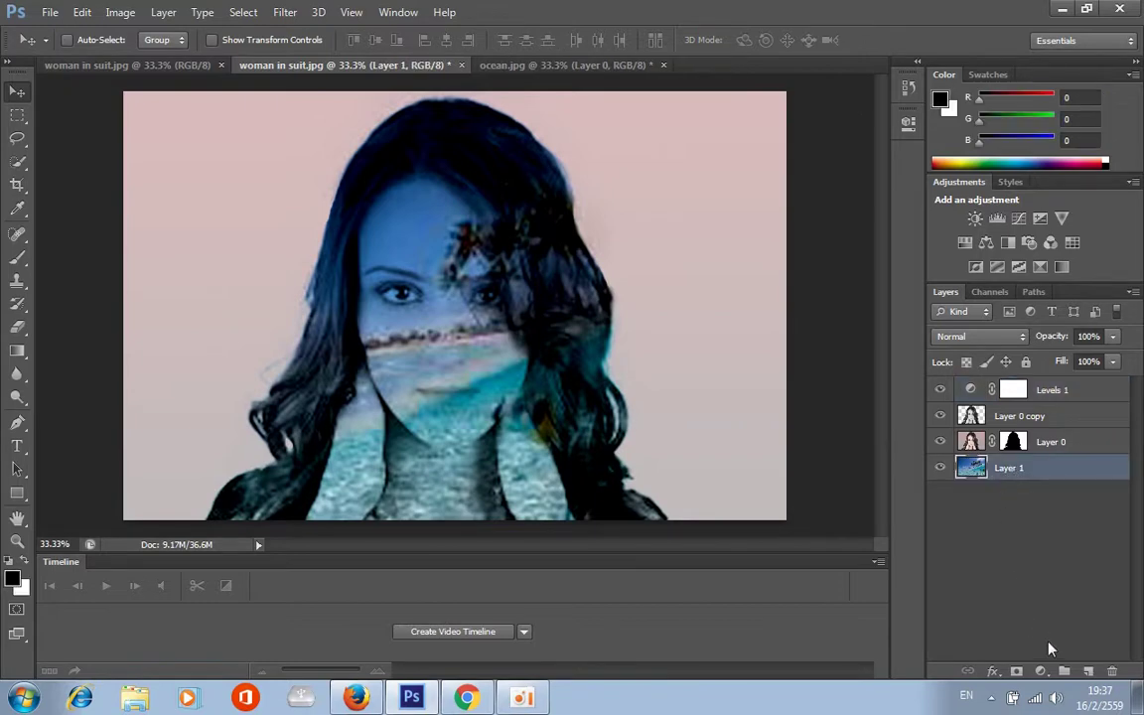
click(1041, 672)
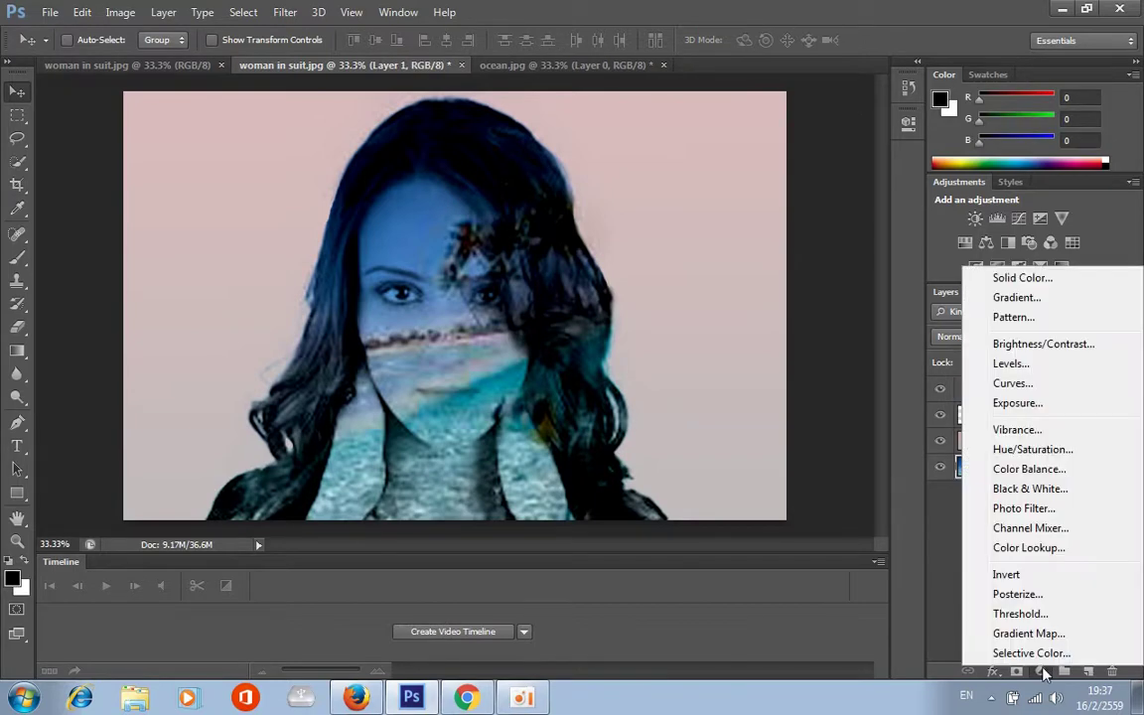
click(1025, 364)
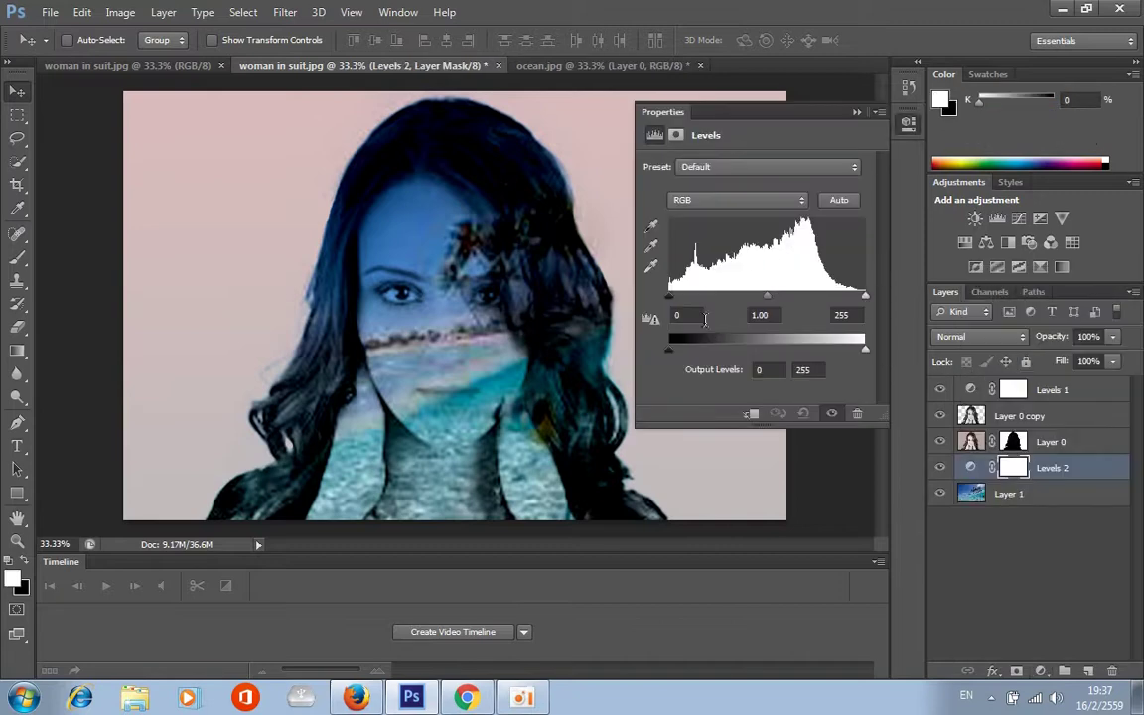
click(752, 413)
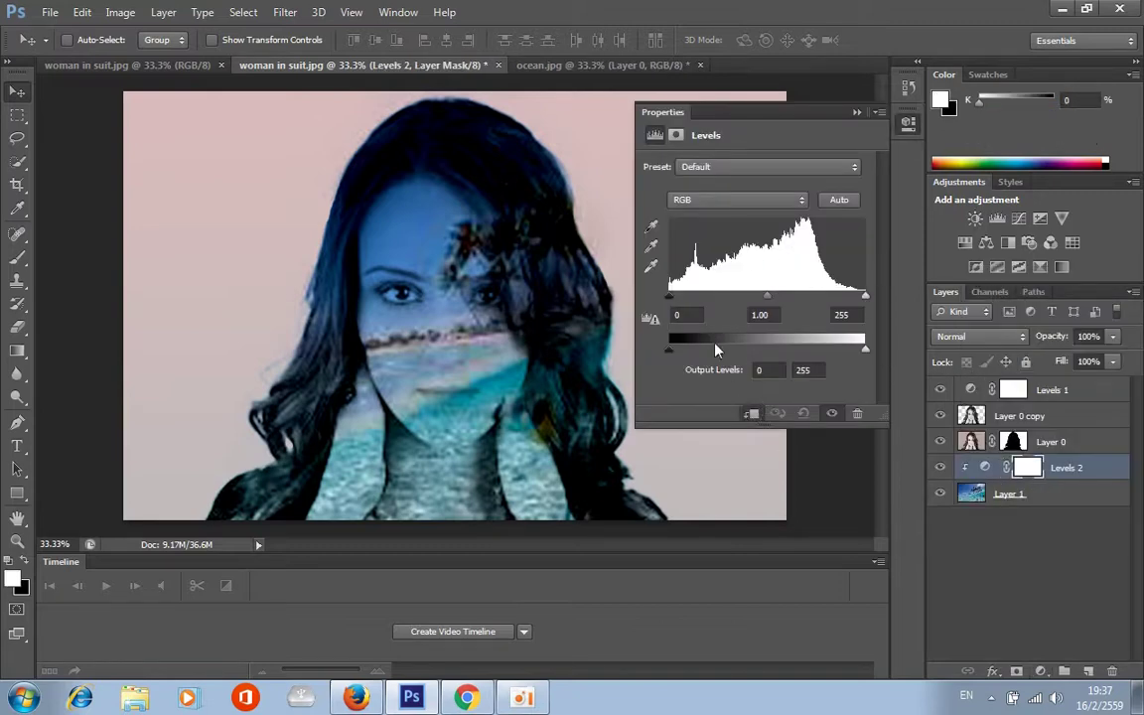
drag(670, 296, 687, 300)
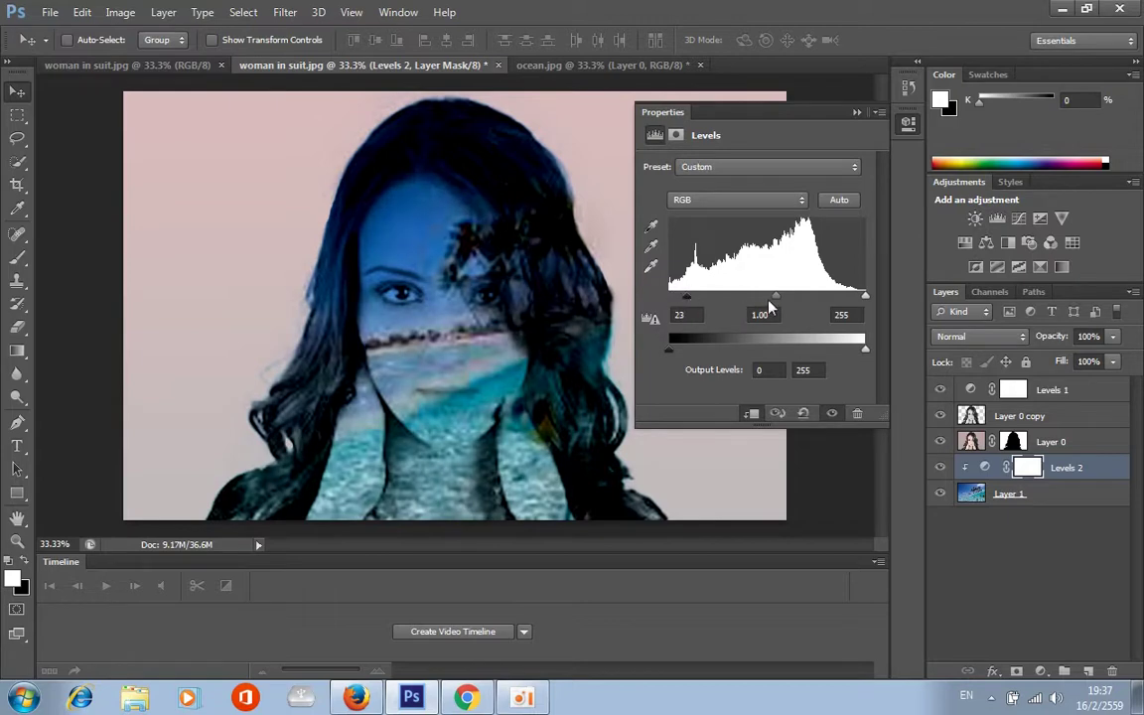
drag(776, 297, 768, 297)
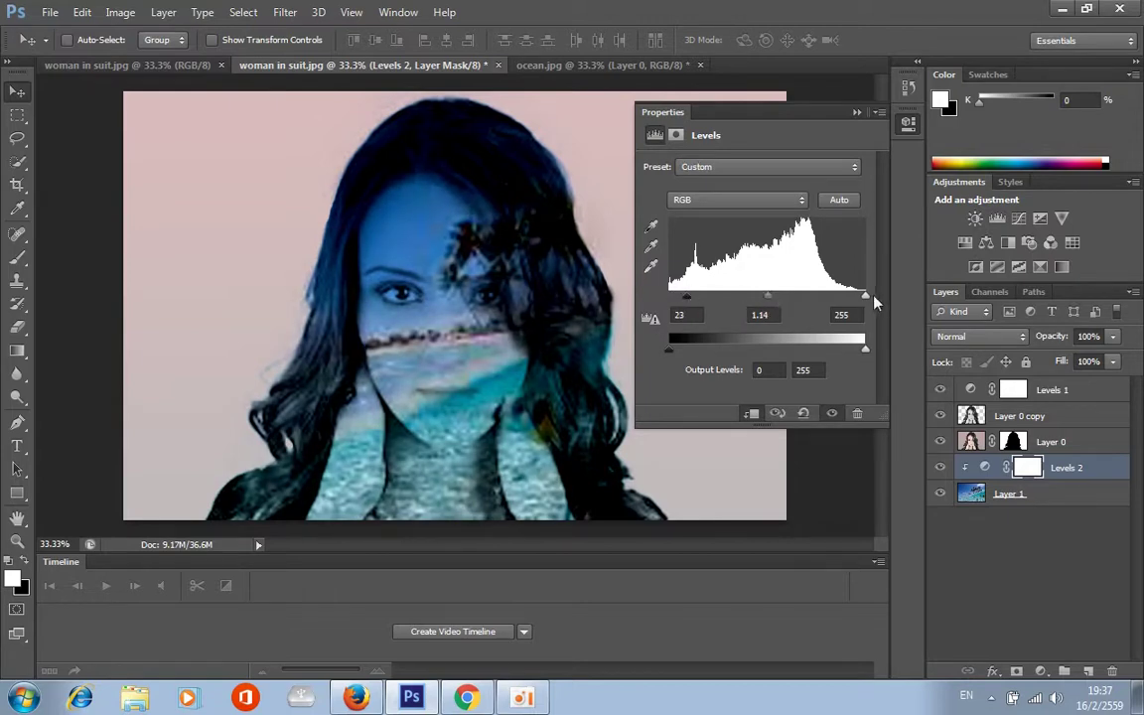
drag(866, 297, 847, 299)
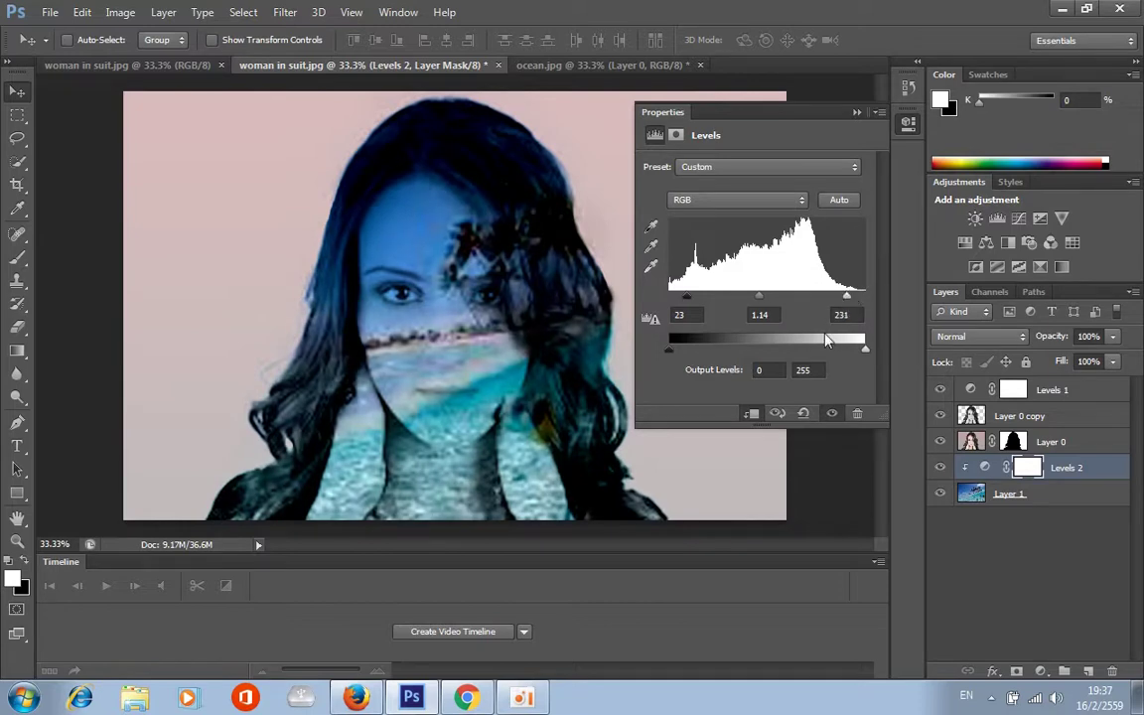
click(857, 112)
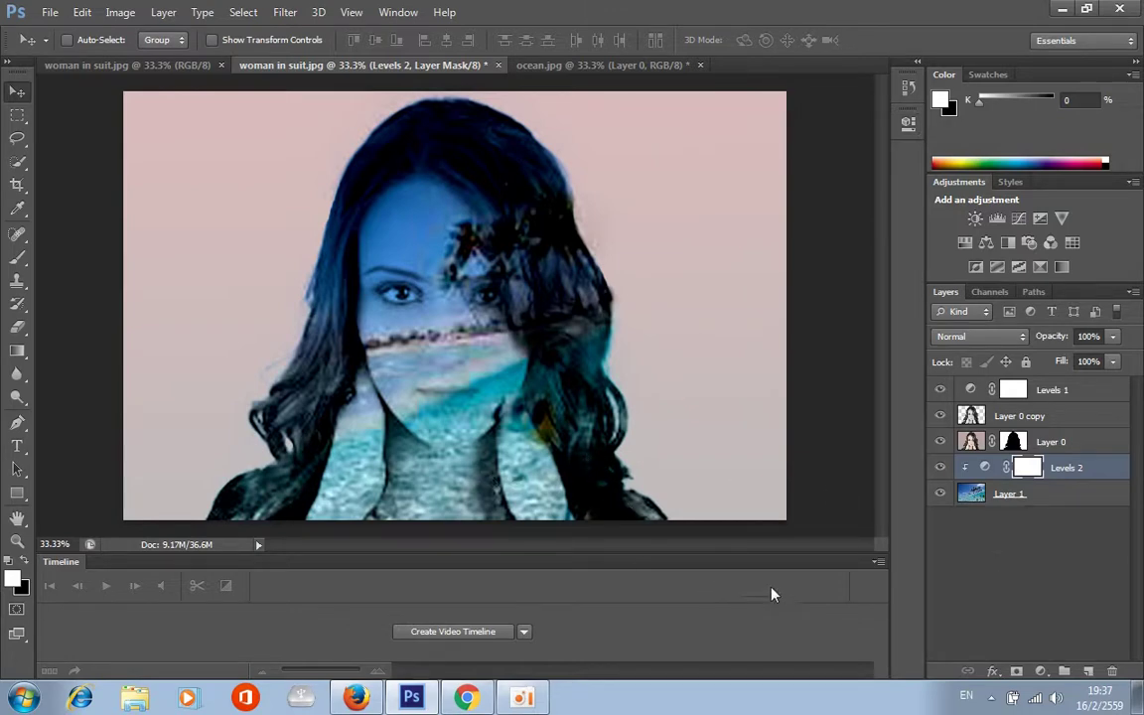
click(1017, 442)
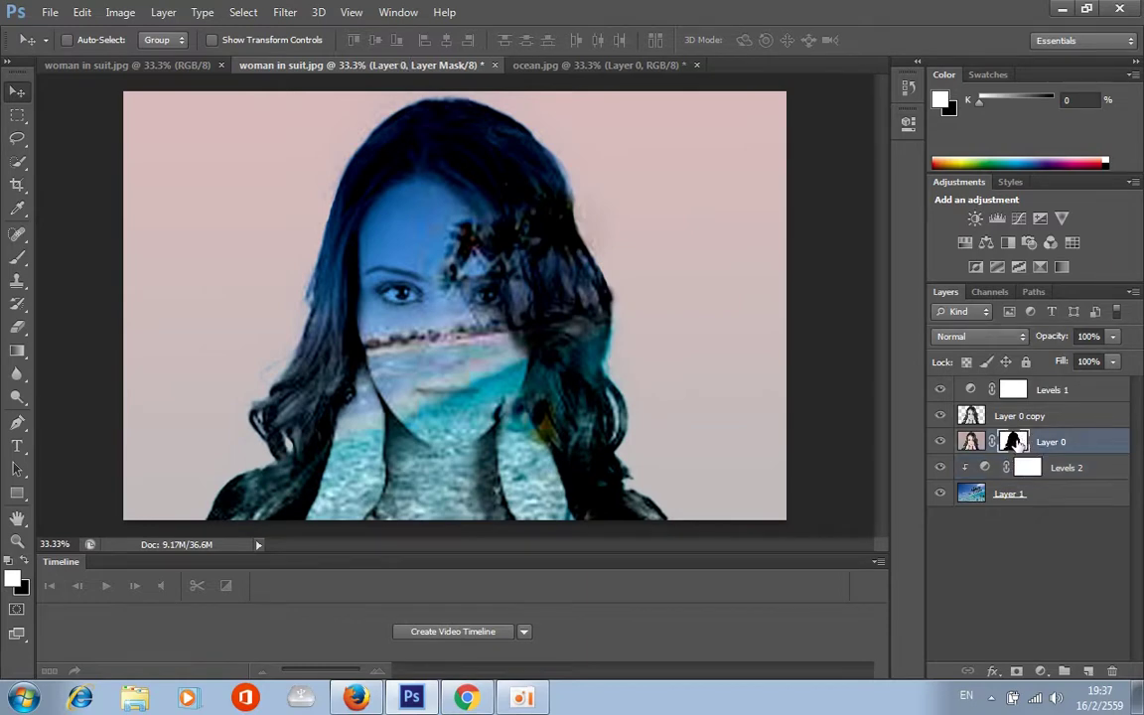
Paint Layer 0's mask with an 8%, size-200 brush over forehead, temple, neck and hair edges
click(18, 260)
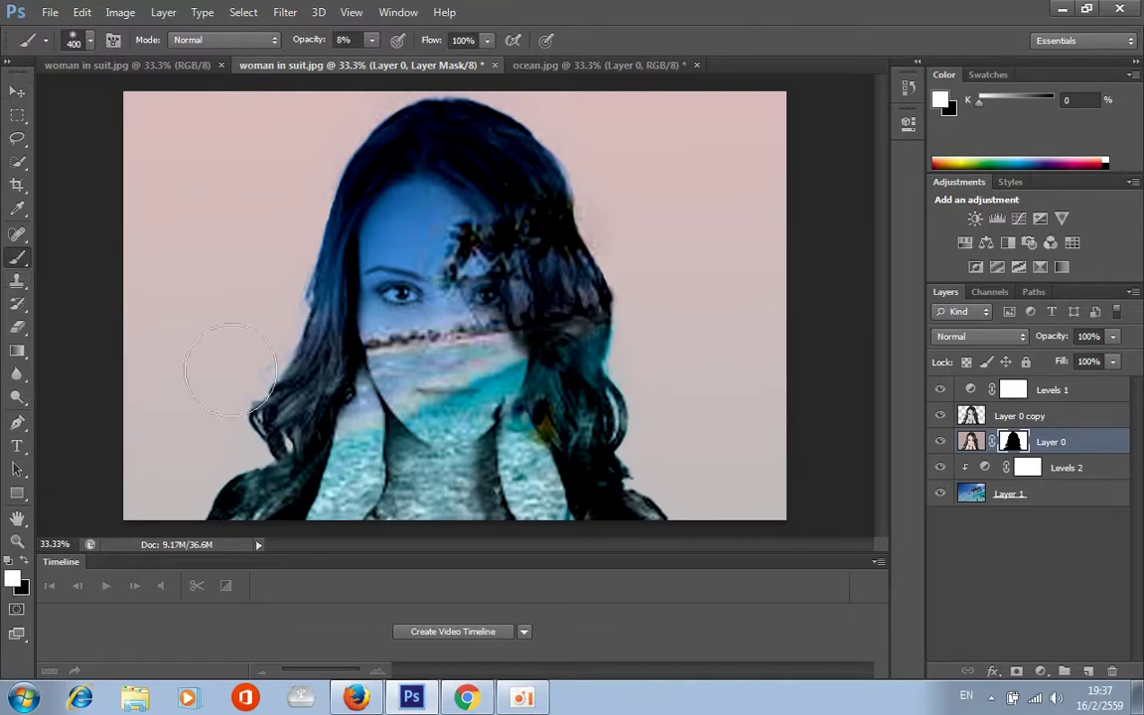
key(bracketleft)
key(bracketleft)
drag(422, 189, 378, 333)
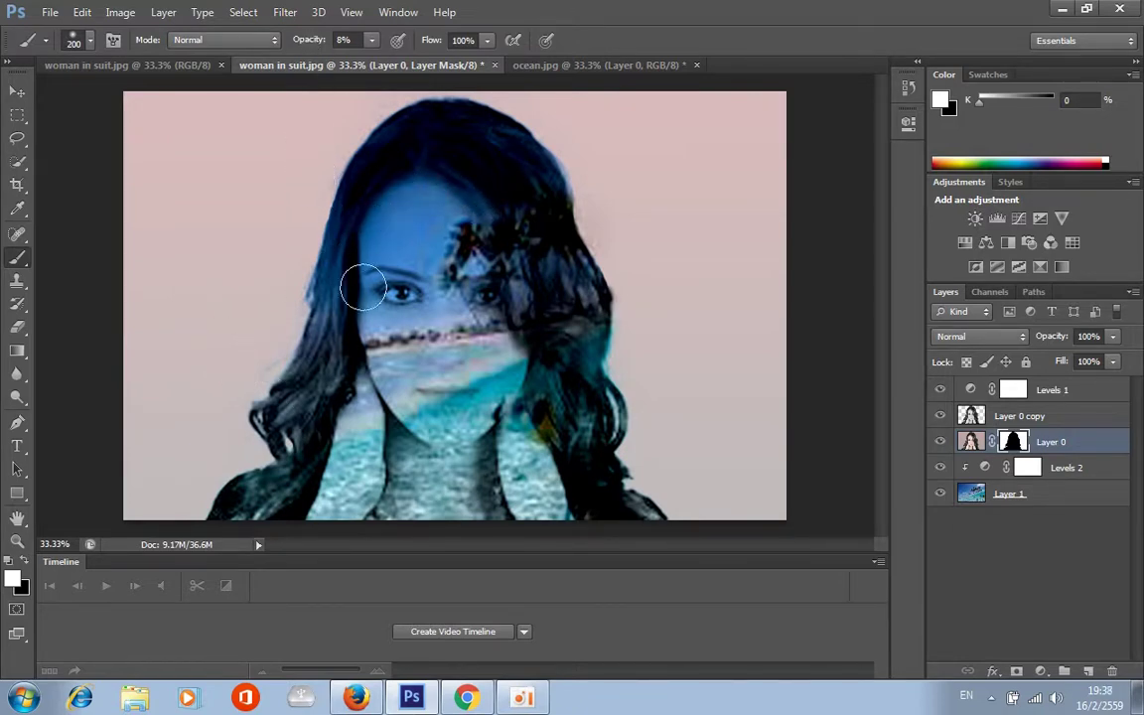
mouse_move(378, 333)
mouse_down()
mouse_move(434, 194)
mouse_move(382, 241)
mouse_move(420, 189)
mouse_move(408, 192)
mouse_move(395, 248)
mouse_move(444, 248)
mouse_move(421, 224)
mouse_move(382, 234)
mouse_move(483, 225)
mouse_move(479, 270)
mouse_move(418, 208)
mouse_move(467, 308)
mouse_move(480, 276)
mouse_move(471, 386)
mouse_move(394, 377)
mouse_move(428, 343)
mouse_move(476, 395)
mouse_up()
drag(355, 442, 456, 486)
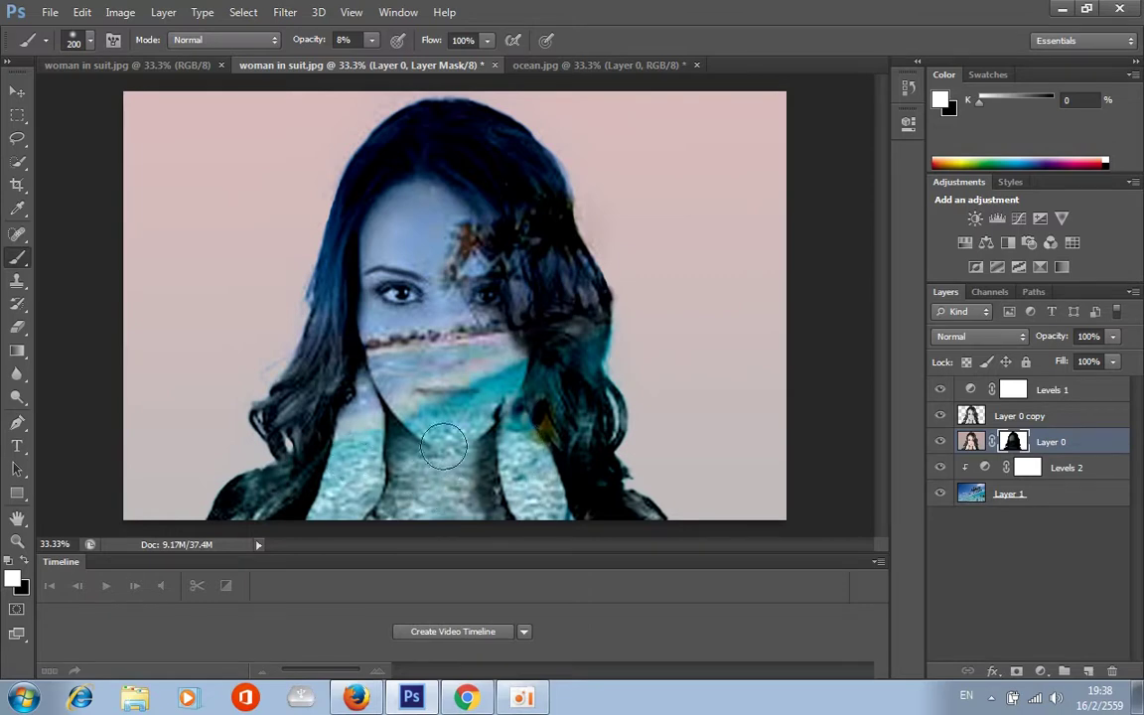
drag(582, 371, 608, 404)
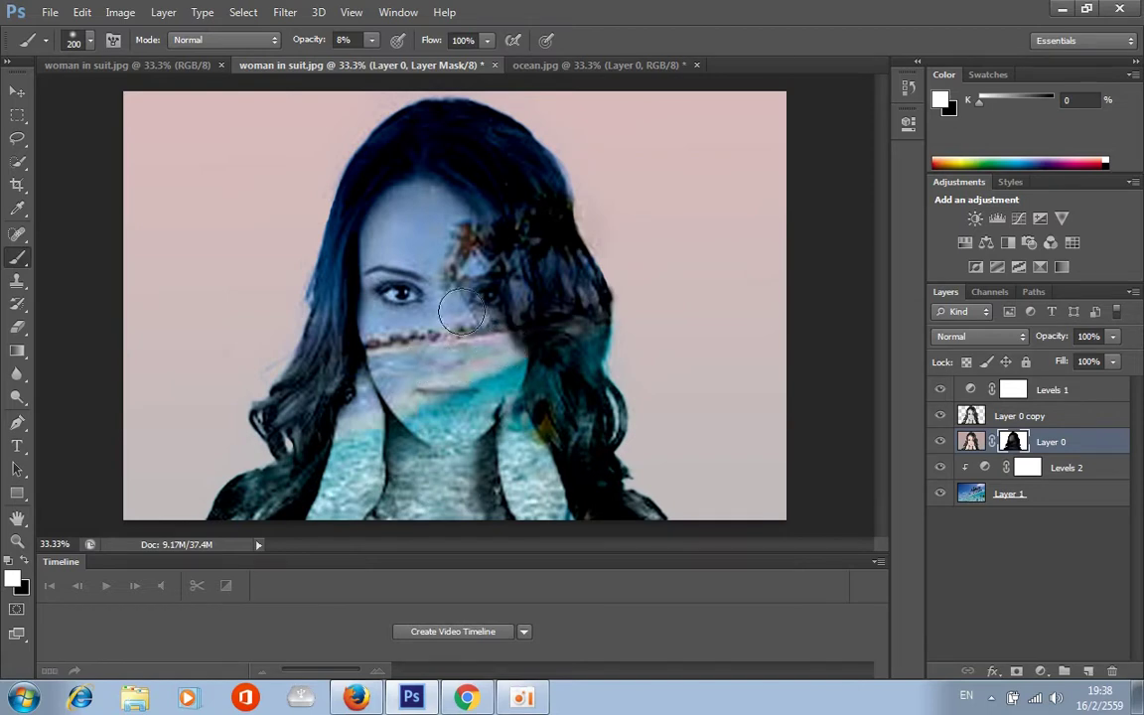
key(bracketleft)
key(bracketleft)
key(bracketleft)
key(bracketleft)
key(bracketleft)
key(bracketleft)
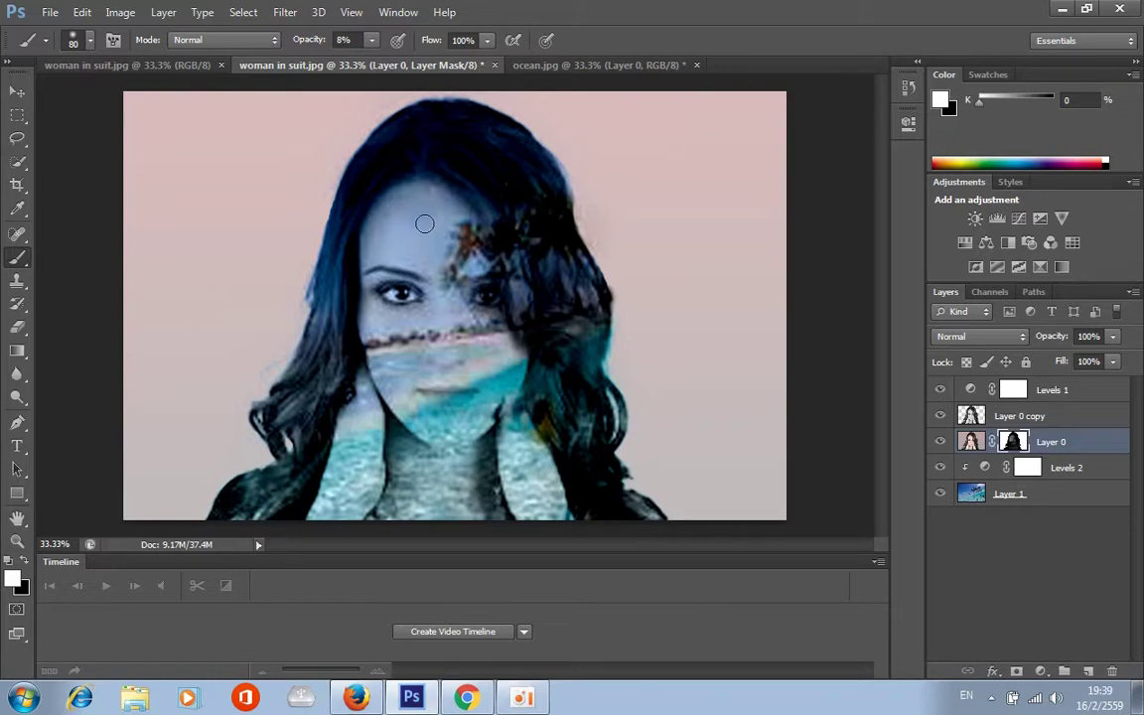
Resize the brush to 150 and paint the mask to clear the ocean from the eyebrows and between the eyes
key(bracketright)
key(bracketright)
key(bracketright)
key(bracketright)
key(bracketright)
key(bracketright)
key(bracketright)
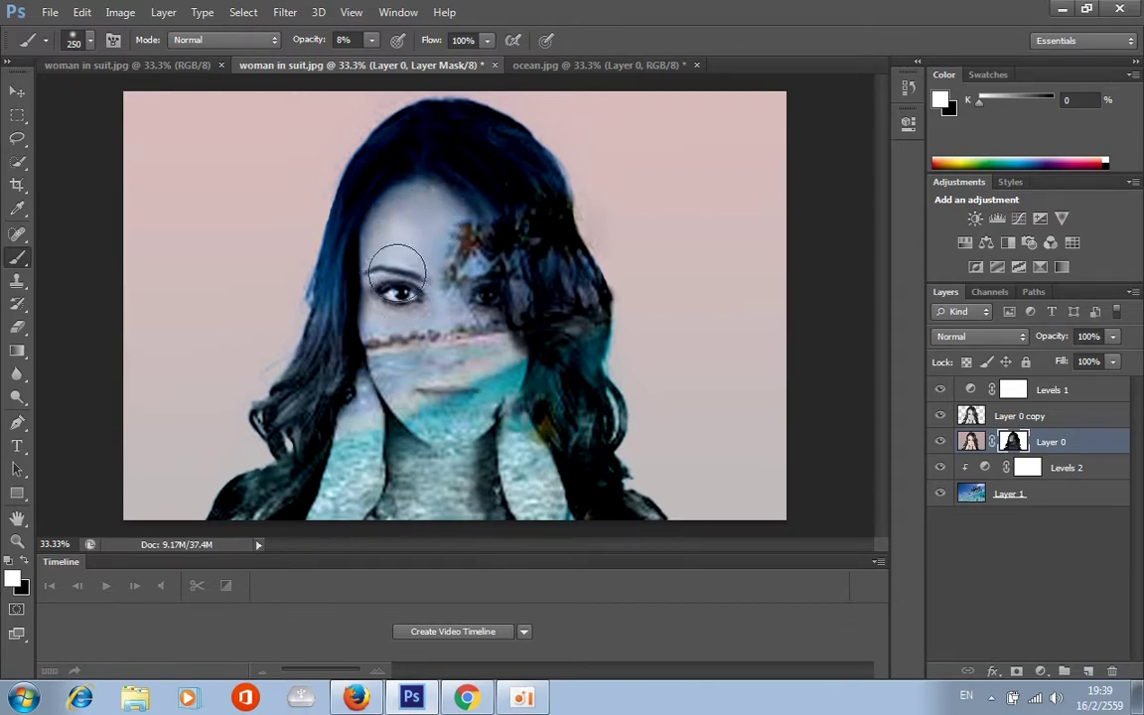
key(bracketright)
key(bracketleft)
key(bracketleft)
key(bracketleft)
mouse_move(396, 276)
mouse_down()
mouse_move(429, 226)
mouse_move(433, 271)
mouse_move(481, 292)
mouse_move(467, 278)
mouse_move(473, 210)
mouse_move(457, 258)
mouse_up()
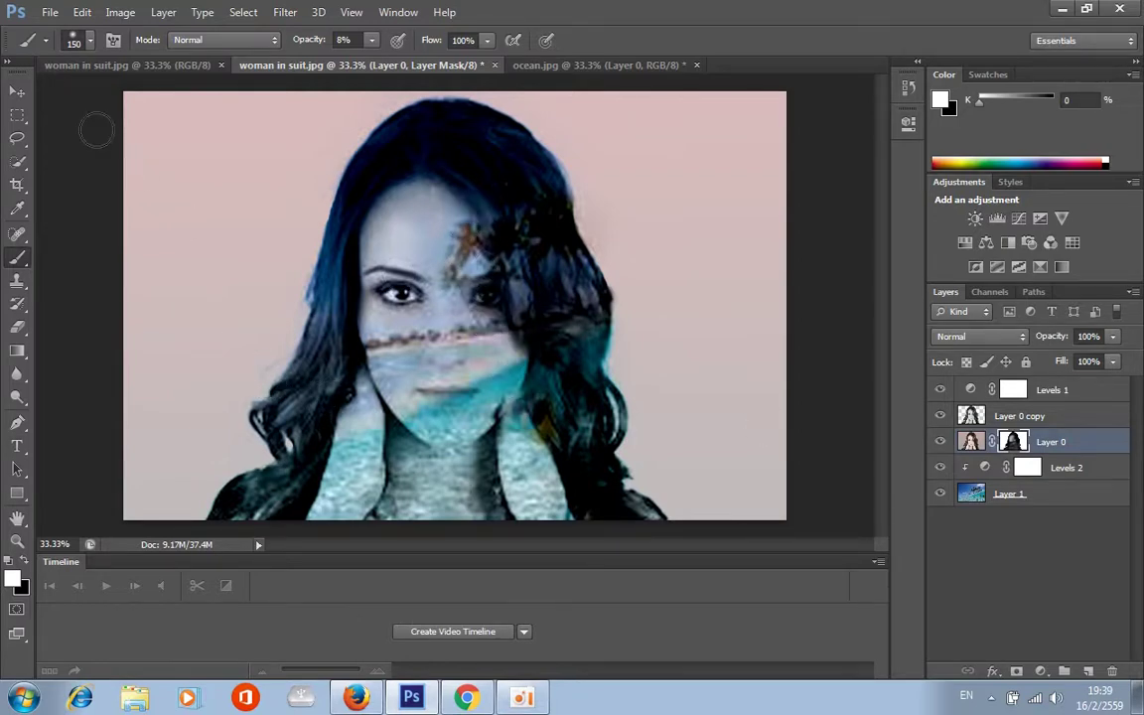
click(20, 93)
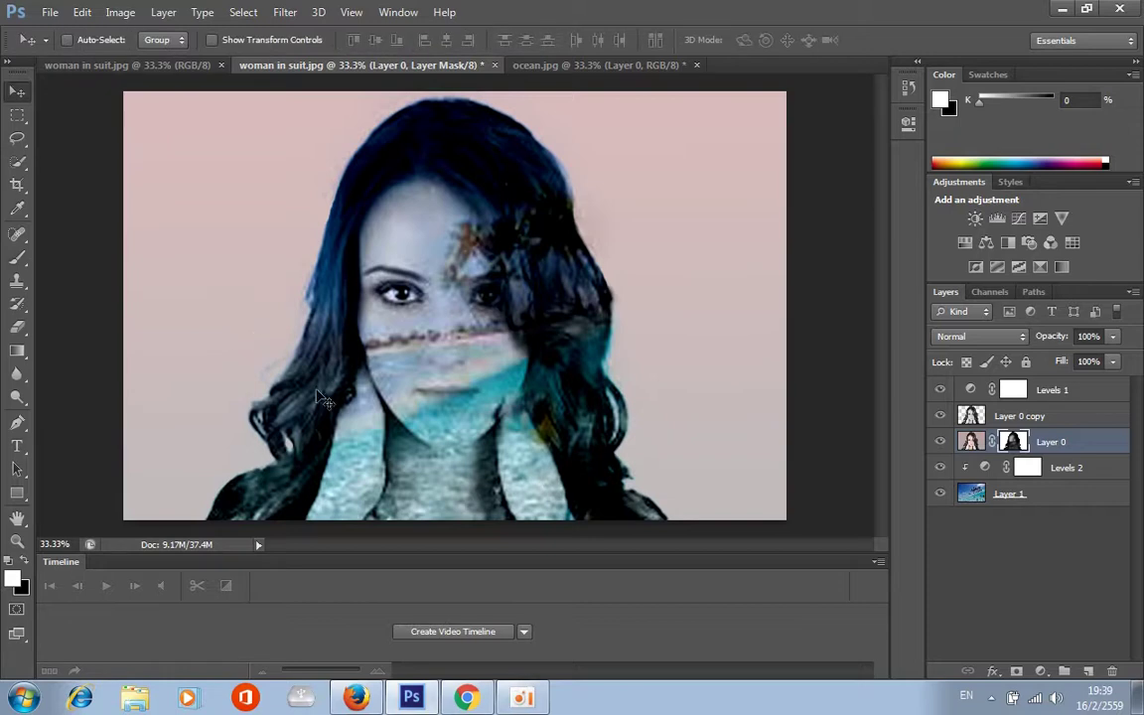